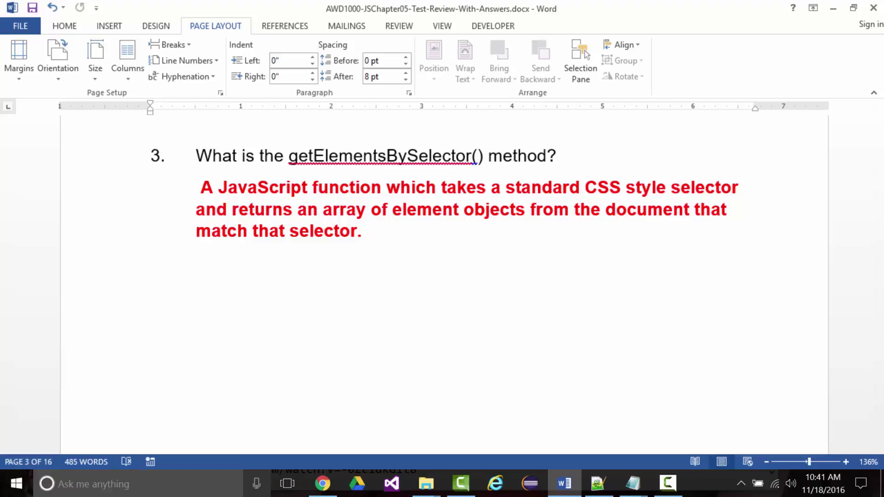
# - Switch to Excel 2013 and create a blank workbook
pyautogui.click(17, 491)
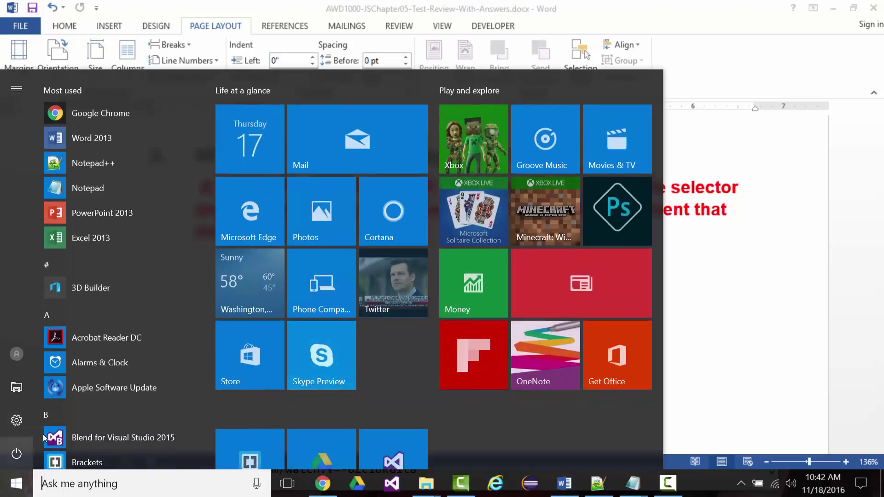
pyautogui.click(99, 235)
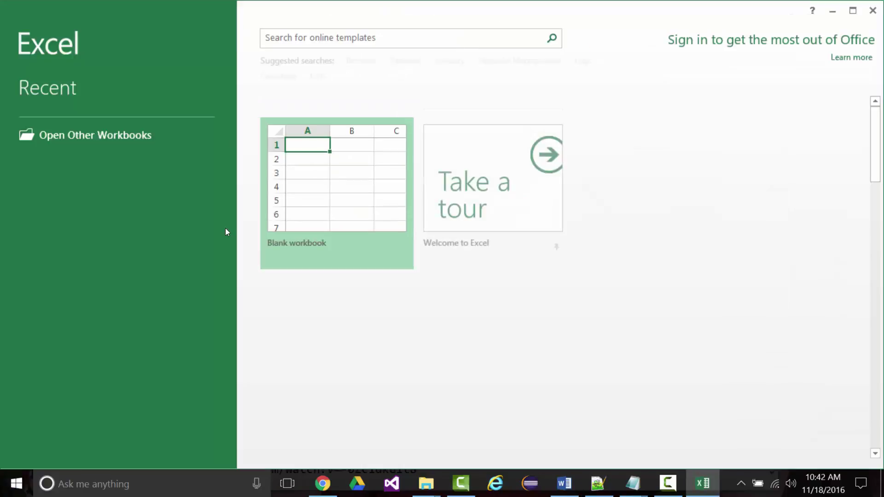
pyautogui.click(337, 179)
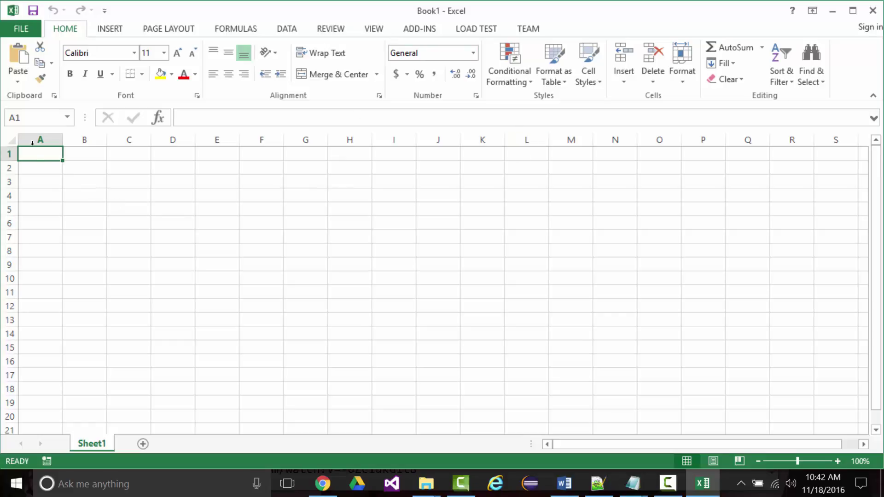
# - Set the font size of the entire worksheet to 18
pyautogui.click(12, 139)
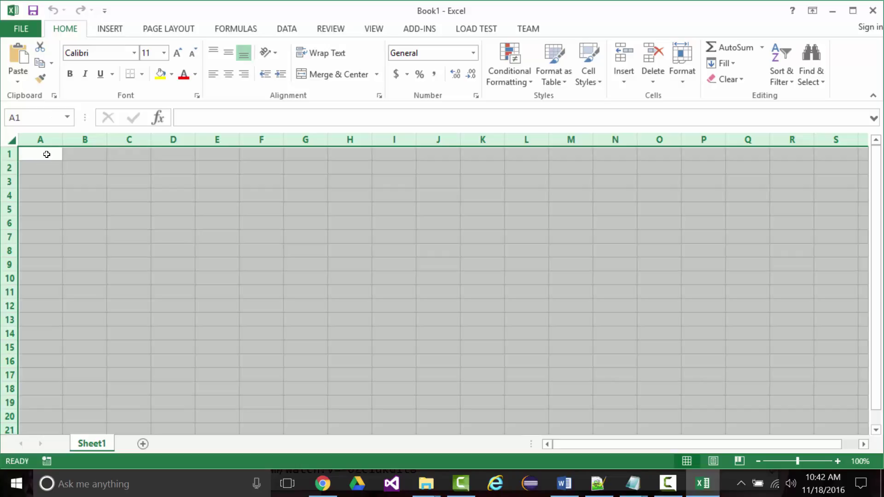
pyautogui.click(164, 54)
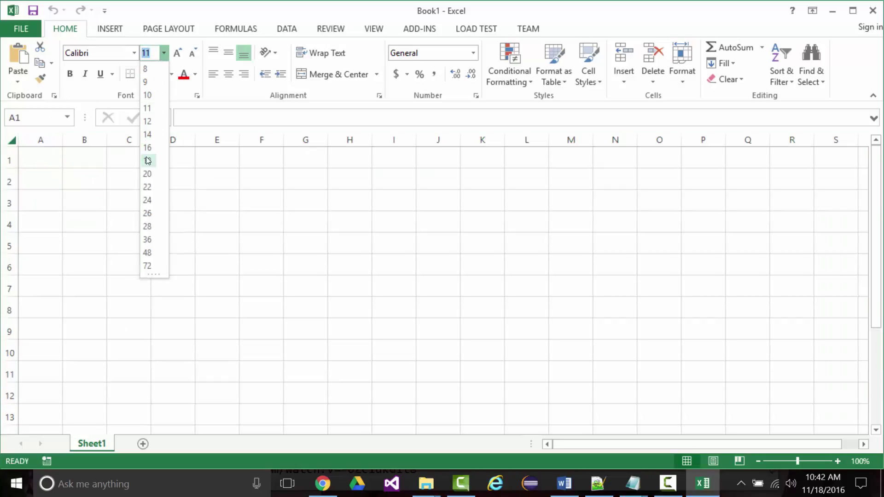
pyautogui.click(147, 158)
# - Enter the heading Nov in cell B2 and the day 21 in B3
pyautogui.moveTo(55, 168); pyautogui.dragTo(92, 182)
pyautogui.click(93, 183)
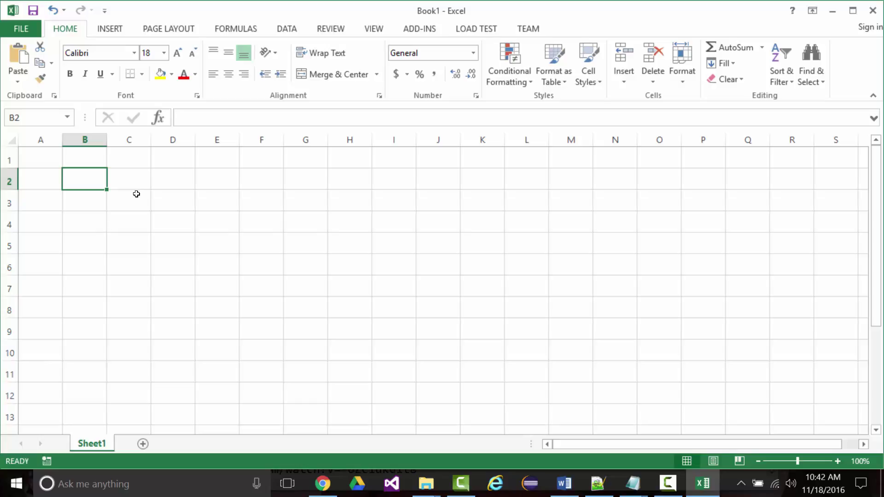
pyautogui.write('Nov')
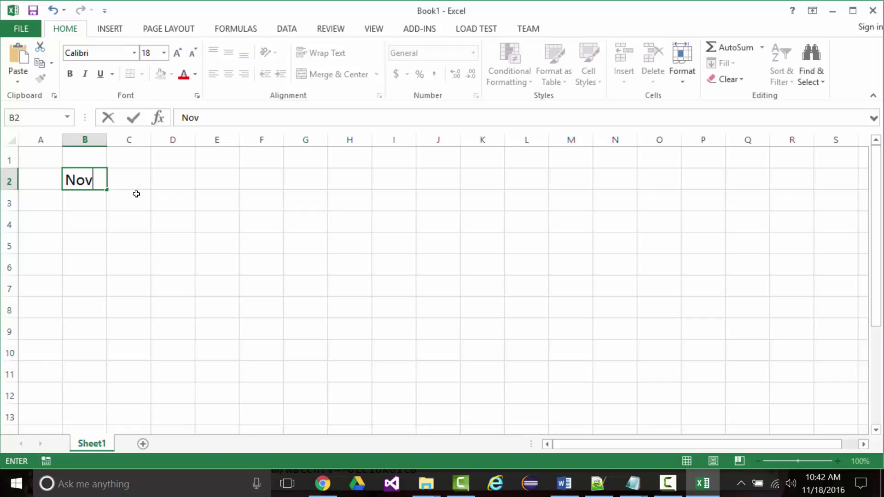
pyautogui.press('Return')
pyautogui.write('21')
pyautogui.press('Return')
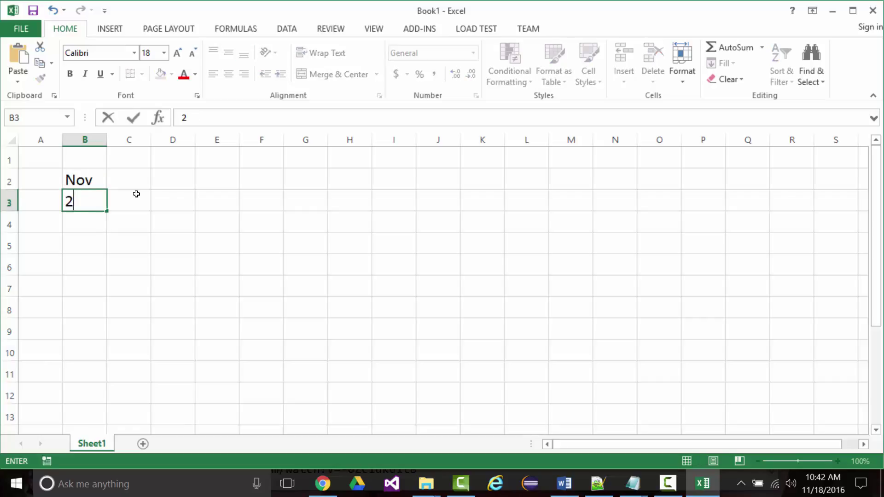
# - Continue the first Nov list with the days 22 and 23 in cells B4 and B5
pyautogui.write('21')
pyautogui.press('Return')
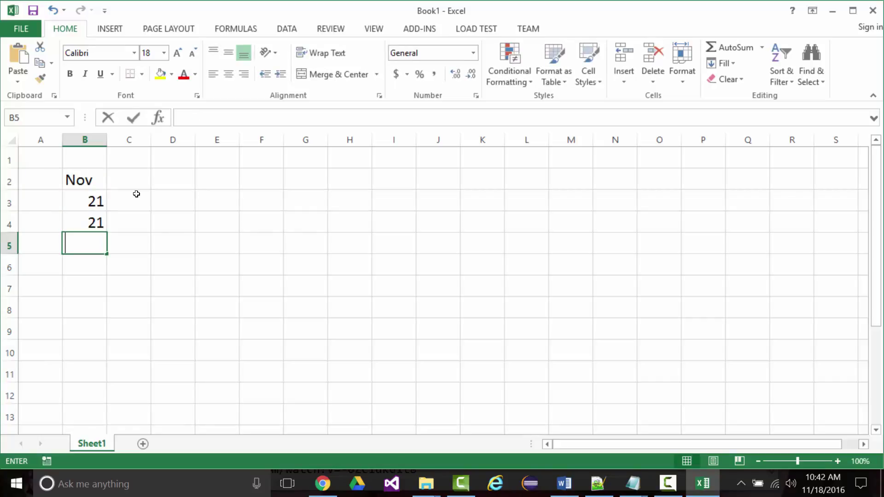
pyautogui.press('Escape')
pyautogui.press('Up')
pyautogui.write('22')
pyautogui.press('Return')
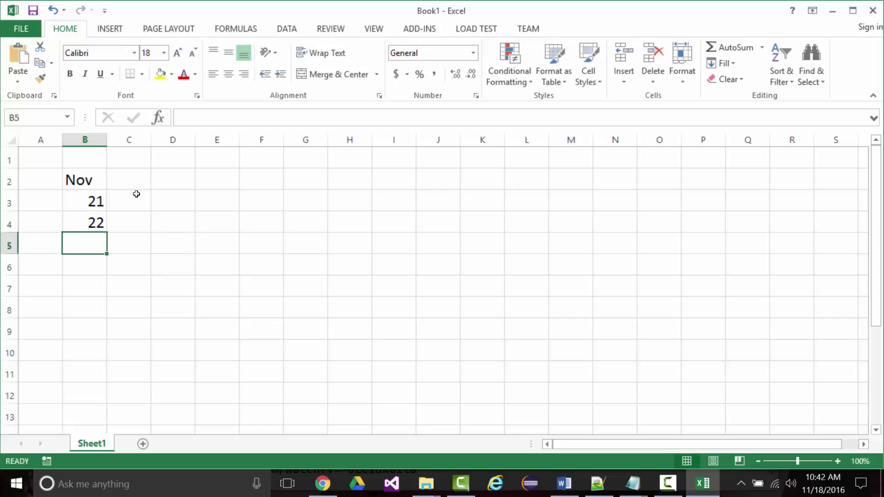
pyautogui.write('23')
pyautogui.press('Return')
# - Add a second Nov heading in cell B7 and list the days 28, 29, 30, 1 and 2 in B8 through B12
pyautogui.press('Return')
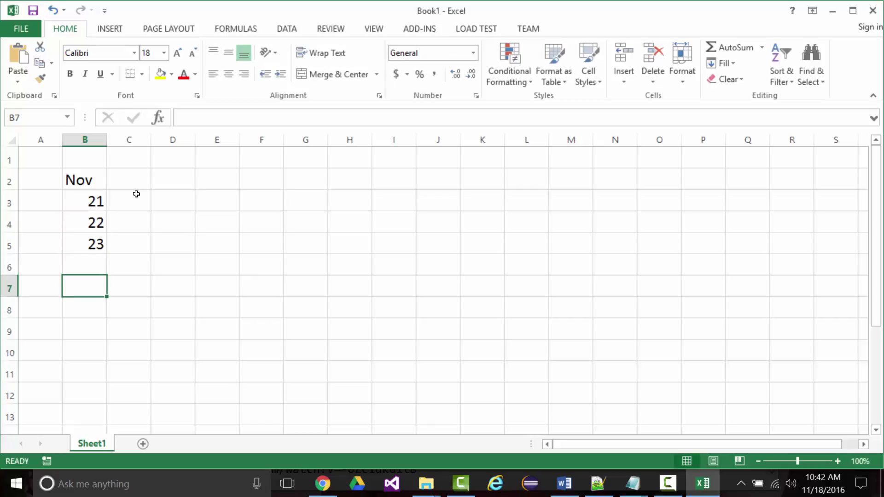
pyautogui.write('Nov')
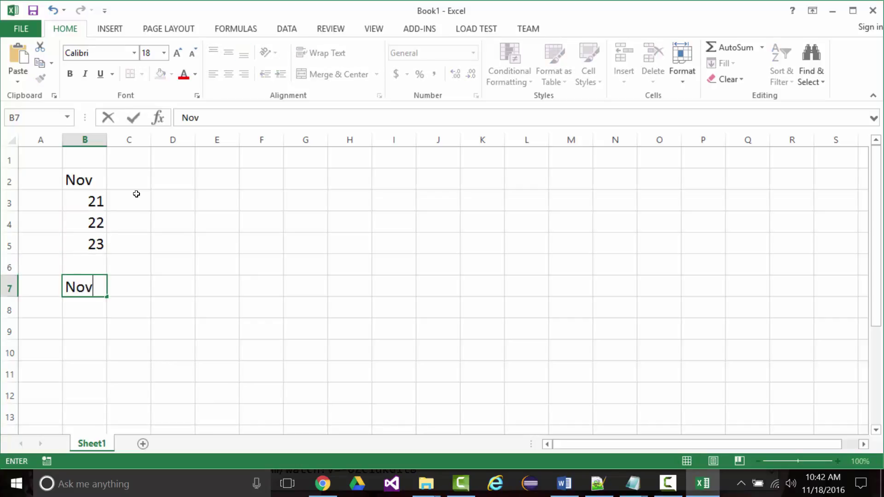
pyautogui.press('Return')
pyautogui.write('28')
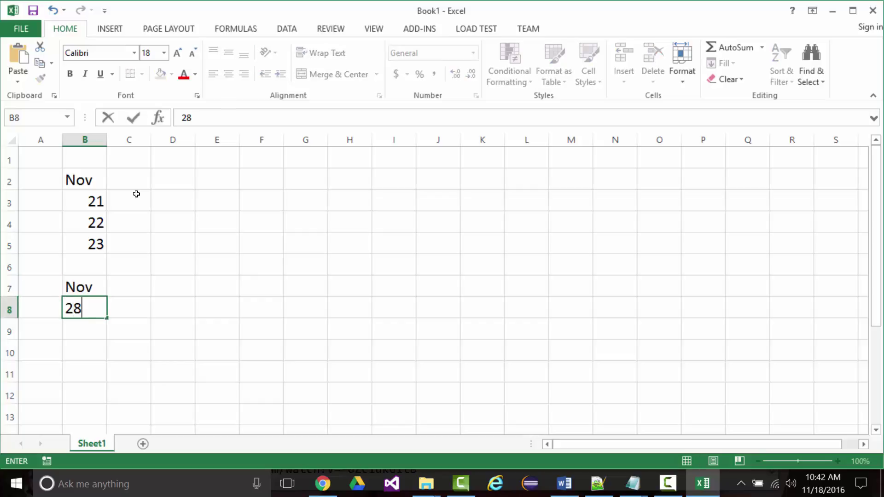
pyautogui.press('Return')
pyautogui.write('29')
pyautogui.press('Return')
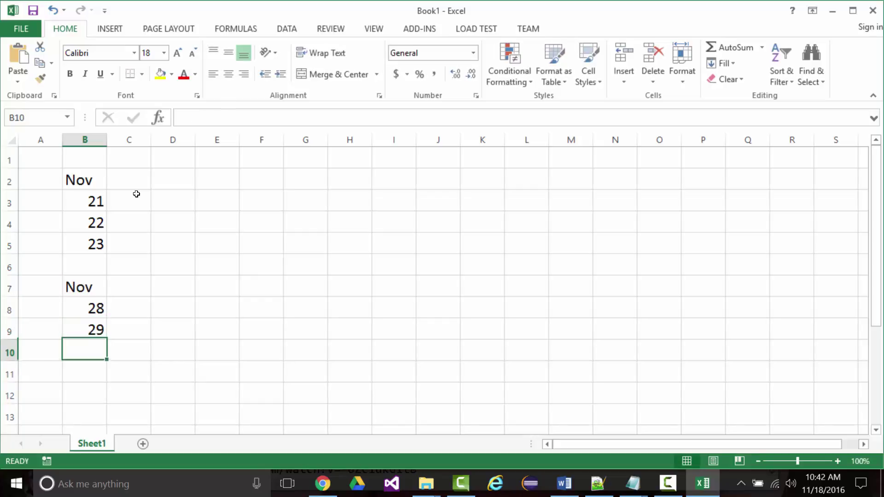
pyautogui.write('30')
pyautogui.press('Return')
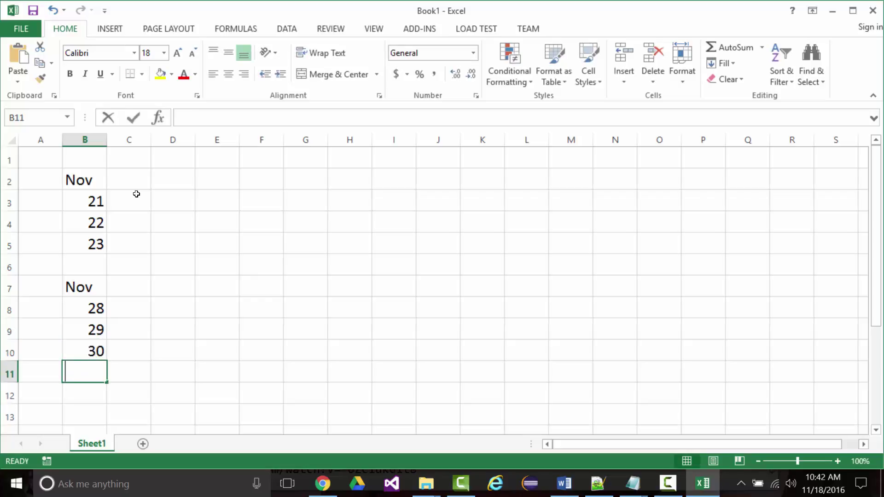
pyautogui.write('1')
pyautogui.press('Return')
pyautogui.write('2')
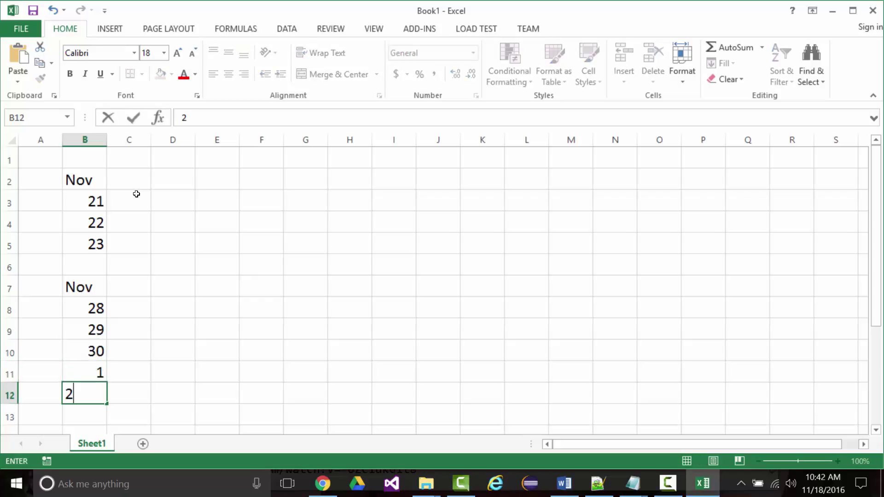
pyautogui.press('Return')
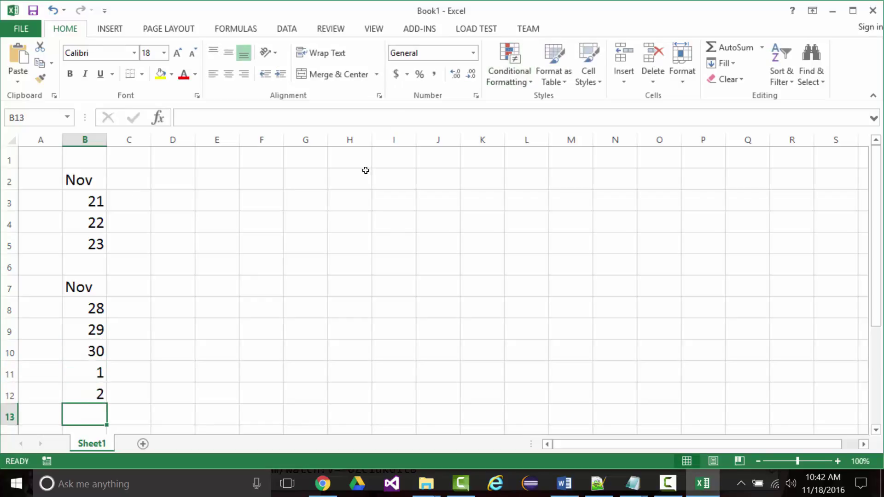
# - Enter the heading Dec in cell J2 and list the days 5, 6, 7, 8 and 9 in J3 through J7
pyautogui.click(425, 183)
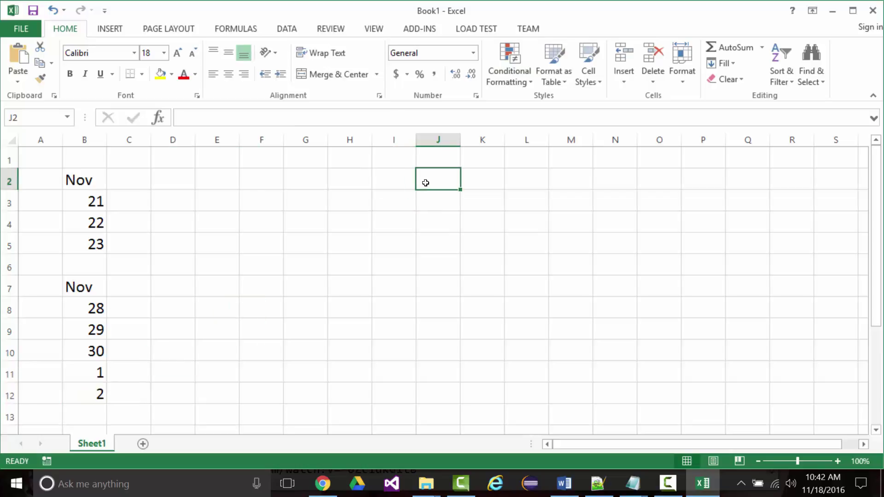
pyautogui.write('Dec')
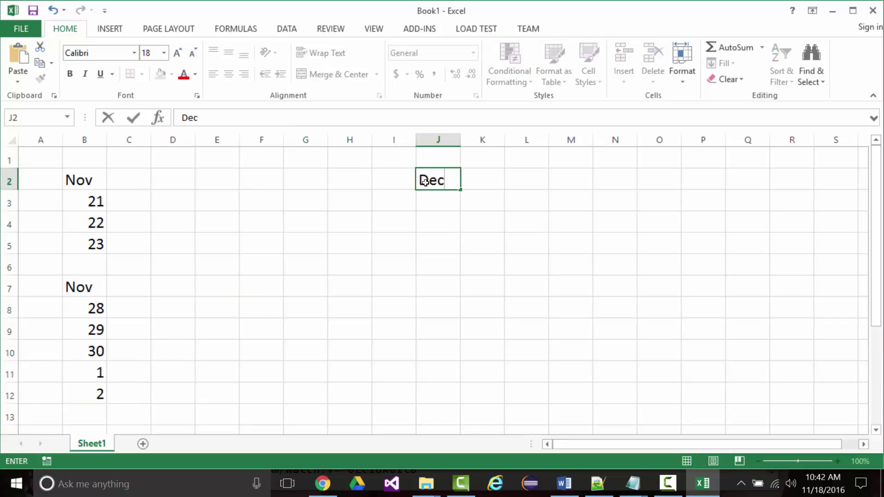
pyautogui.press('Return')
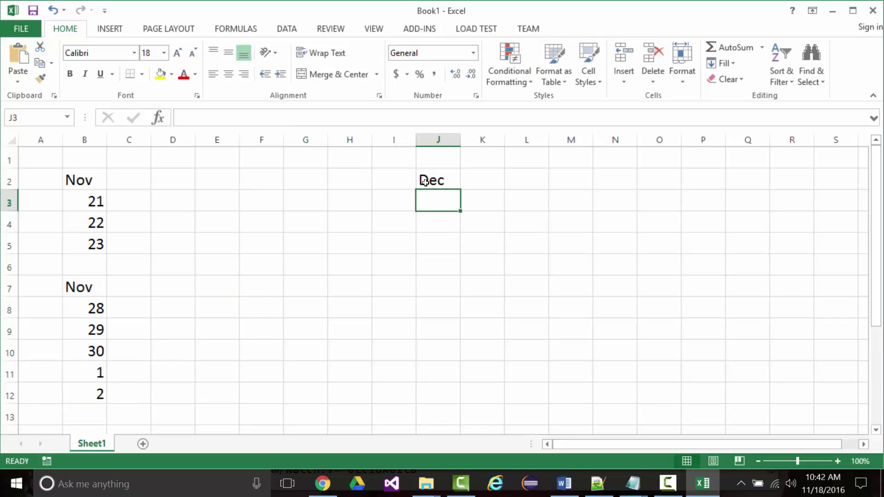
pyautogui.write('5')
pyautogui.press('Return')
pyautogui.write('6')
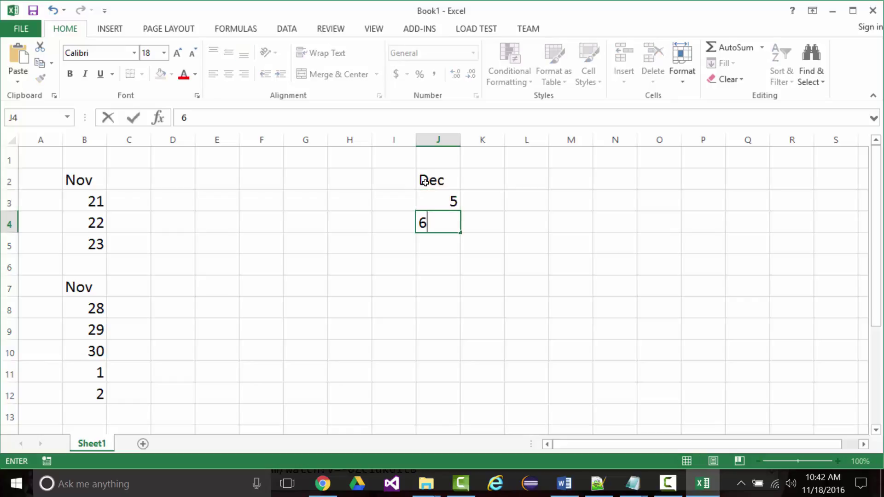
pyautogui.press('Return')
pyautogui.write('7')
pyautogui.press('Return')
pyautogui.write('8')
pyautogui.press('Return')
pyautogui.write('9')
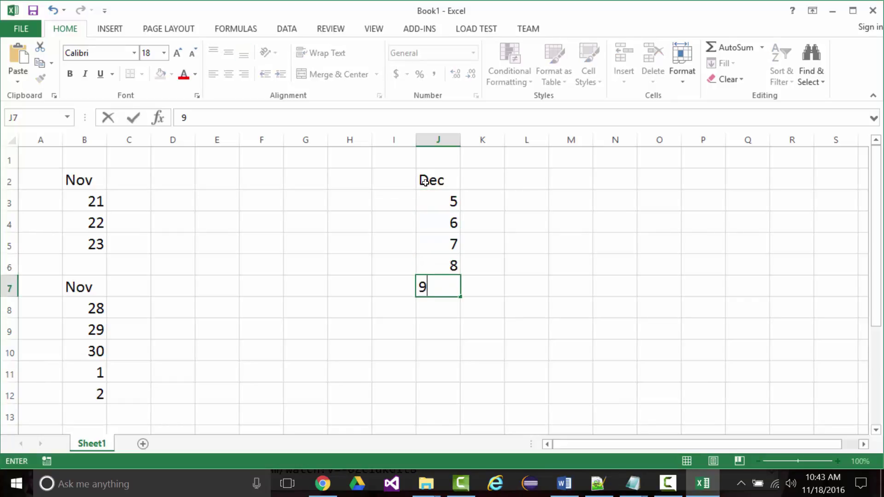
pyautogui.press('Return')
# - Add a second Dec heading in cell J9, leaving one blank row below the first Dec list
pyautogui.press('Return')
pyautogui.write('Dec')
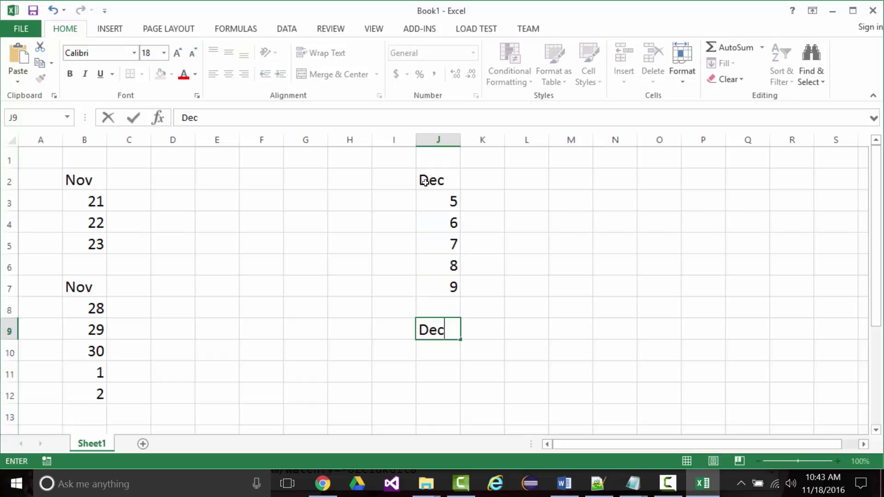
pyautogui.press('Return')
# - Enter the days 10, 11, 12, 13, 15 and 15 in cells J10 through J15
pyautogui.write('10')
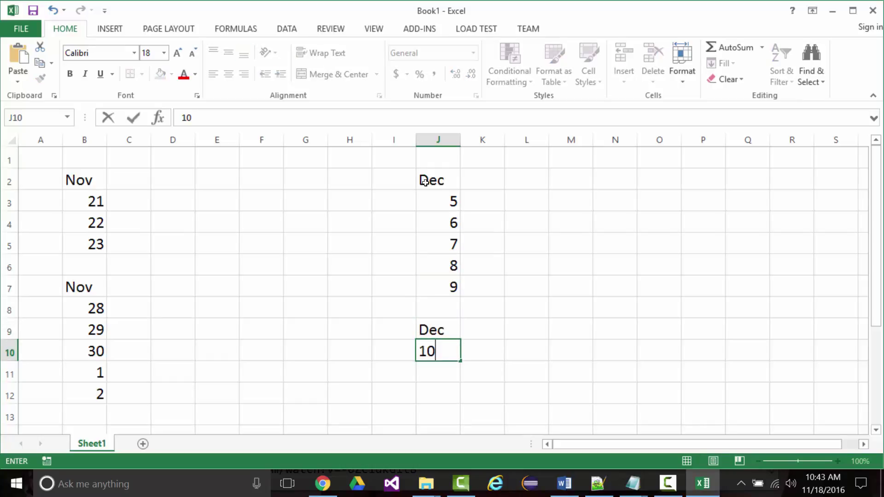
pyautogui.press('Return')
pyautogui.write('11')
pyautogui.press('Return')
pyautogui.write('12')
pyautogui.press('Return')
pyautogui.write('13')
pyautogui.press('Return')
pyautogui.write('15')
pyautogui.press('Return')
pyautogui.write('15')
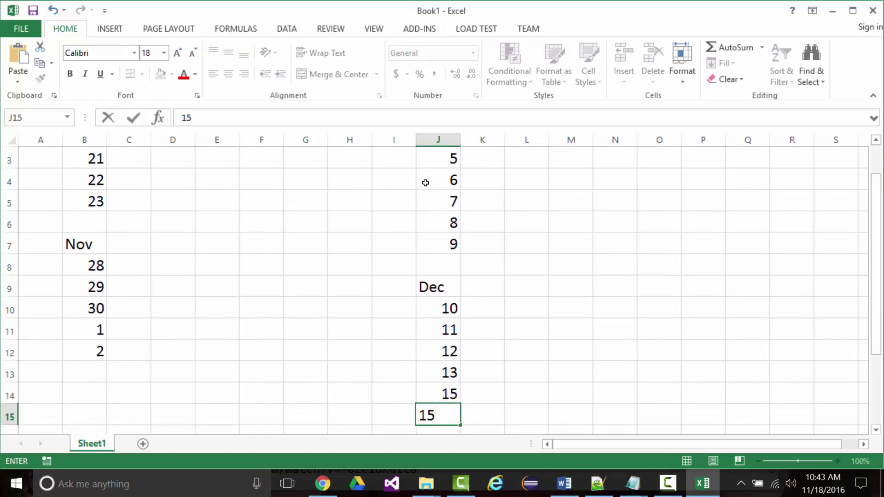
# - Replace the days in cells J10 through J14 with 12, 13, 14, 15 and 16, and clear J15
pyautogui.scroll(1, 412, 272)
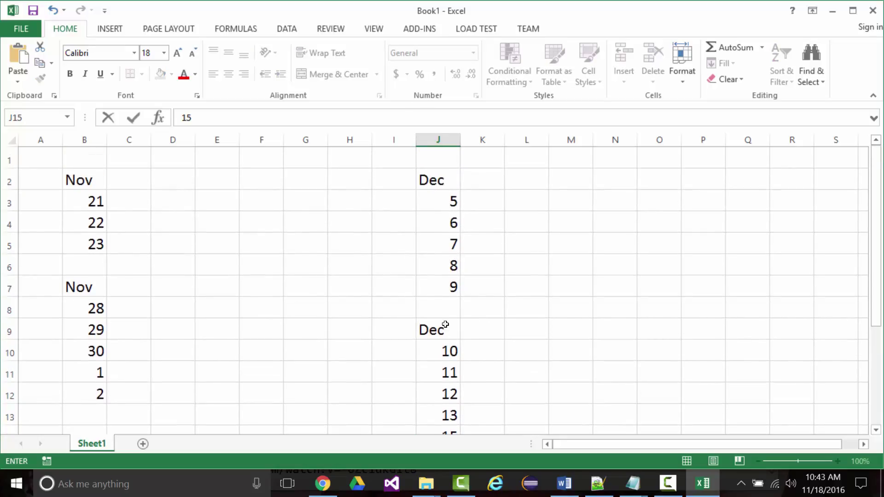
pyautogui.click(445, 352)
pyautogui.write('12')
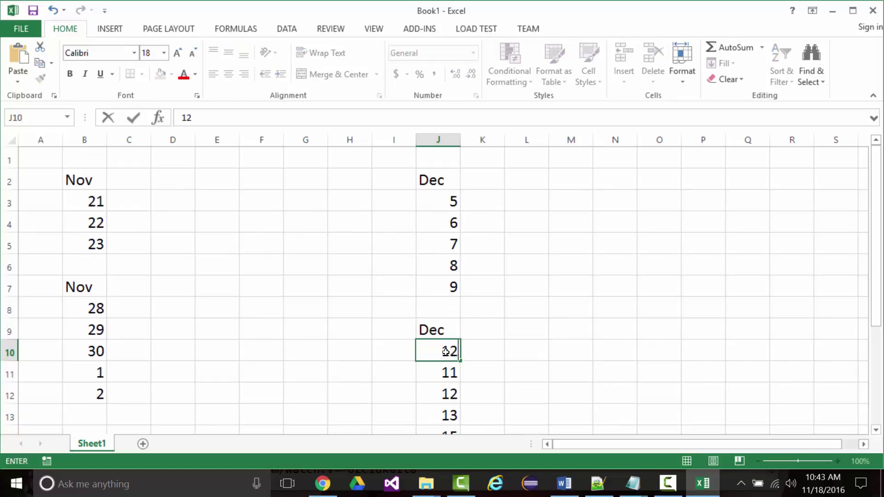
pyautogui.press('Return')
pyautogui.write('13')
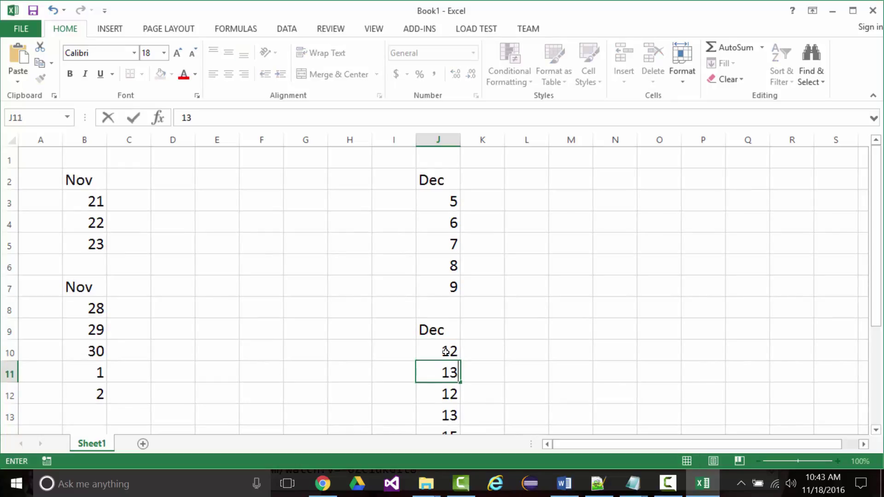
pyautogui.press('Return')
pyautogui.write('14')
pyautogui.press('Return')
pyautogui.write('15')
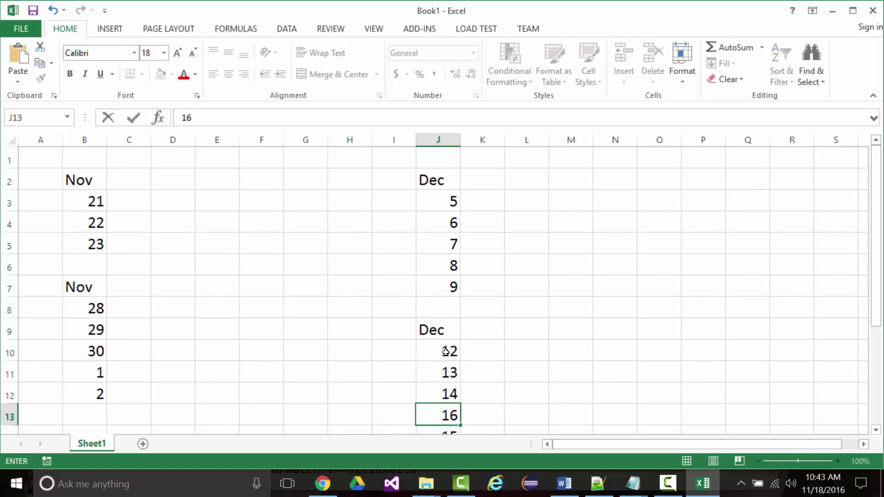
pyautogui.press('Return')
pyautogui.write('1')
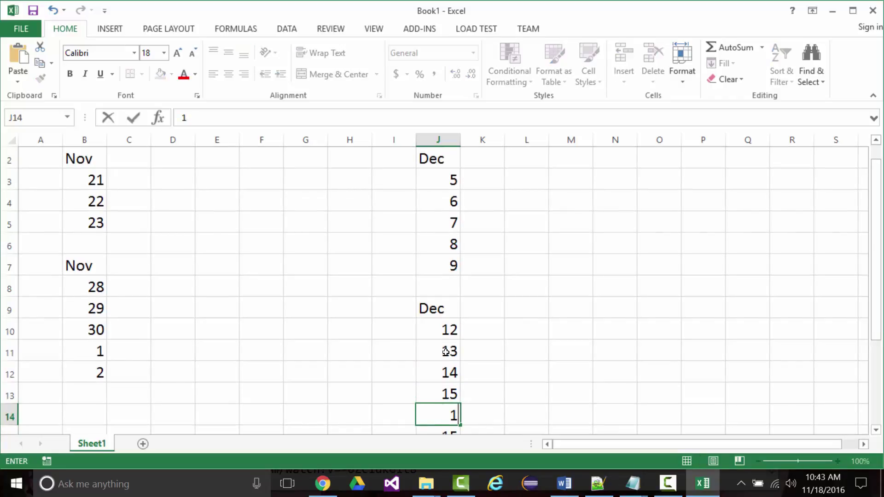
pyautogui.scroll(-1, 465, 327)
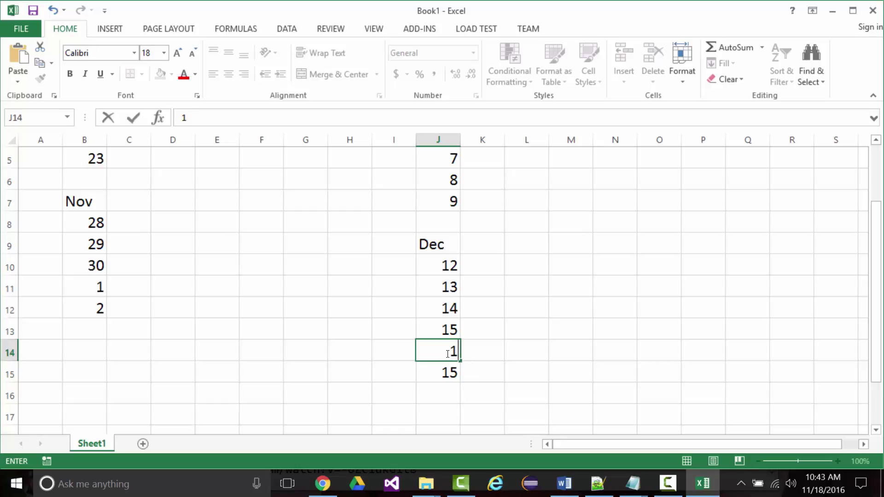
pyautogui.write('6')
pyautogui.press('Return')
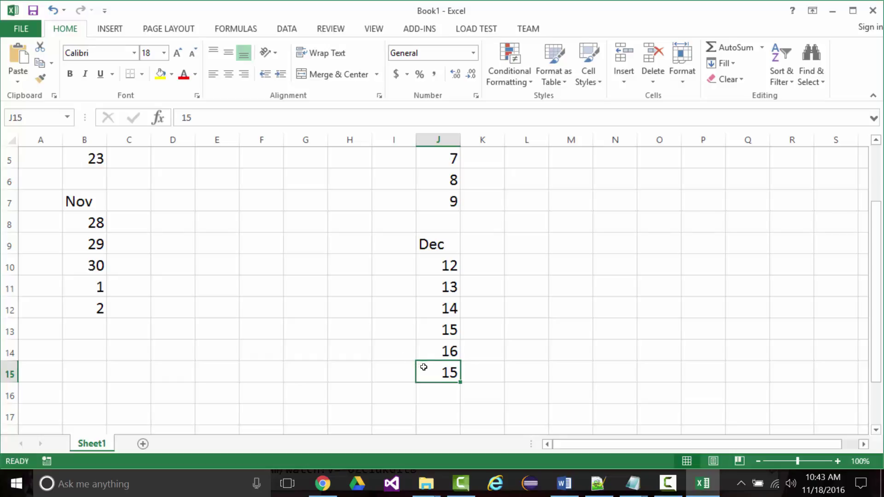
pyautogui.press('BackSpace')
# - Enter a third Dec heading in cell J16, leaving one blank row below the second Dec list
pyautogui.click(398, 392)
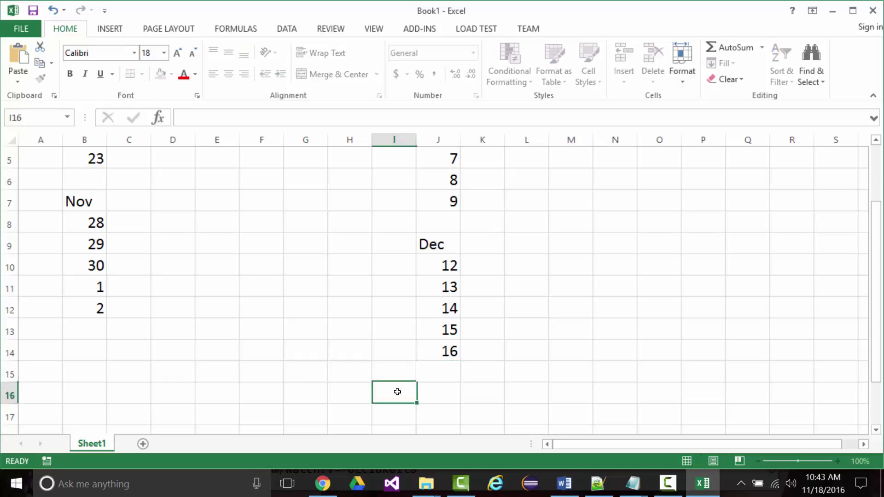
pyautogui.press('Right')
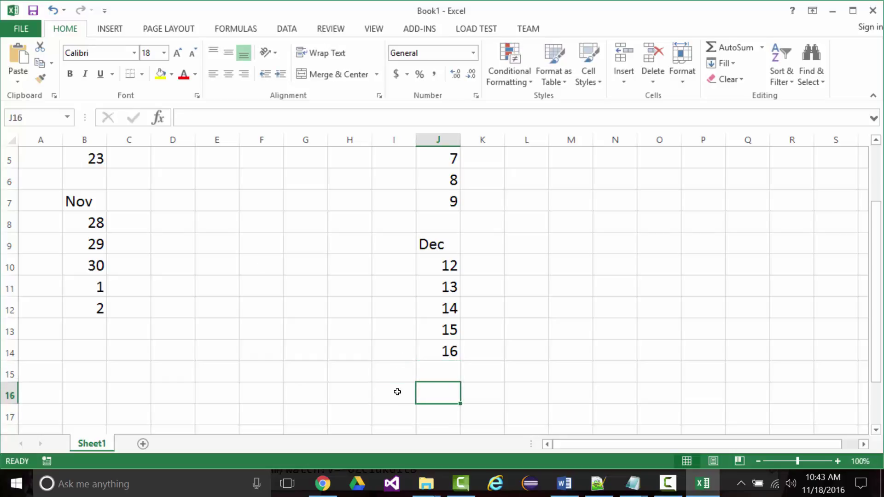
pyautogui.write('Dec')
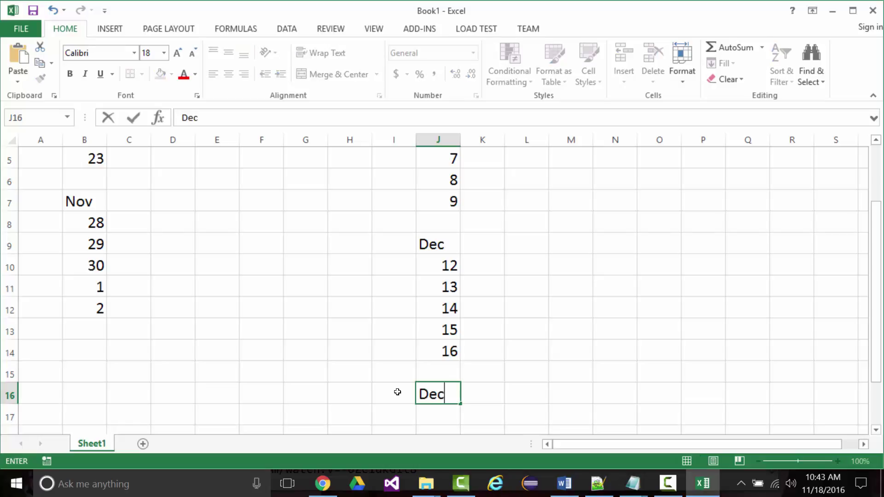
pyautogui.press('Return')
# - Enter the day 19 in cell J17 under the third Dec heading, clearing the misplaced 19 from I17
pyautogui.write('19')
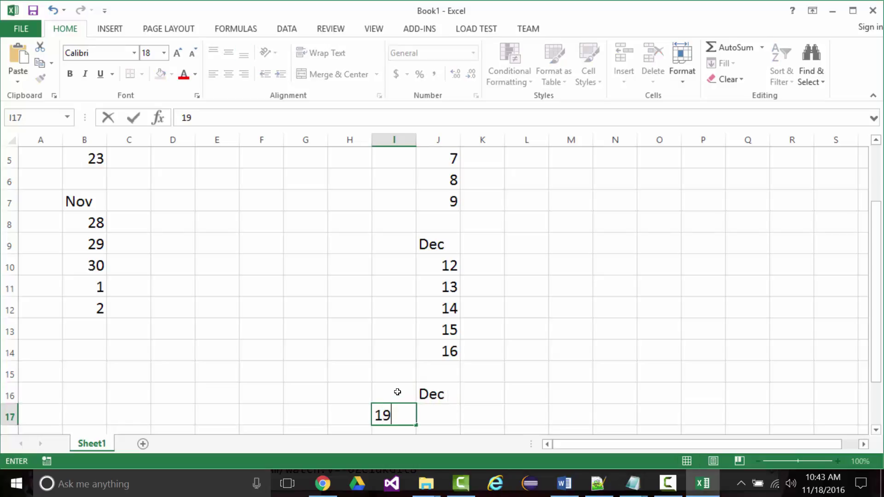
pyautogui.press('Return')
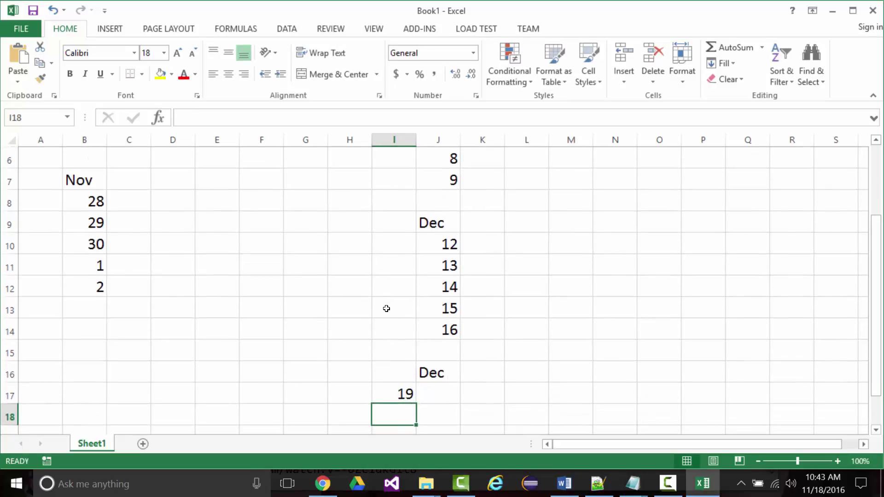
pyautogui.click(423, 397)
pyautogui.write('19')
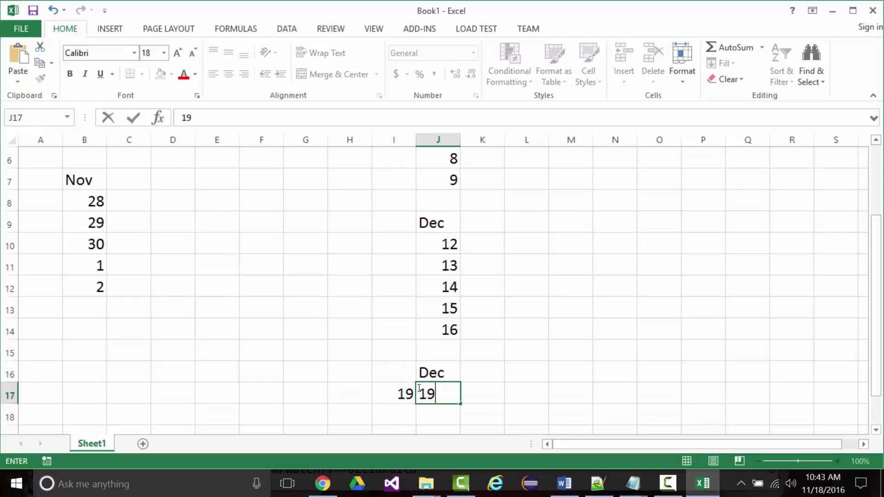
pyautogui.press('Return')
pyautogui.click(405, 391)
pyautogui.press('Delete')
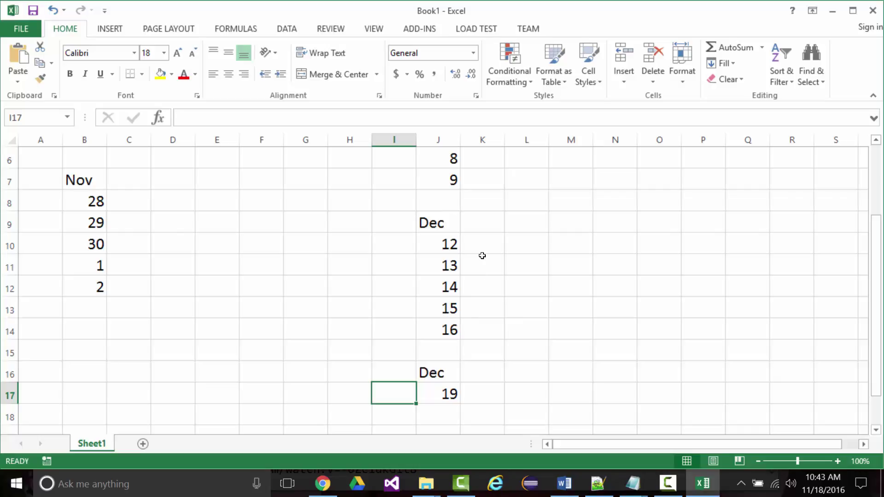
# - Enter Portfolio in cell L10 as the activity for December 12
pyautogui.click(523, 241)
pyautogui.write('Por')
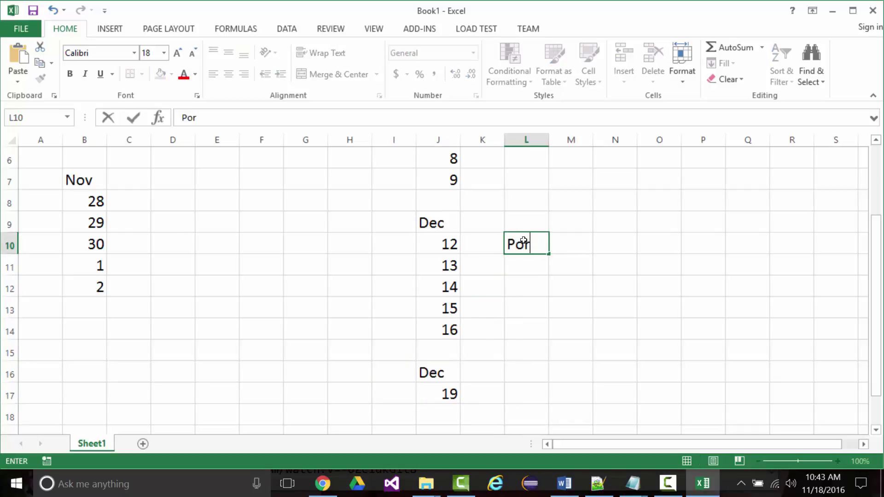
pyautogui.write('tfolio')
pyautogui.press('Return')
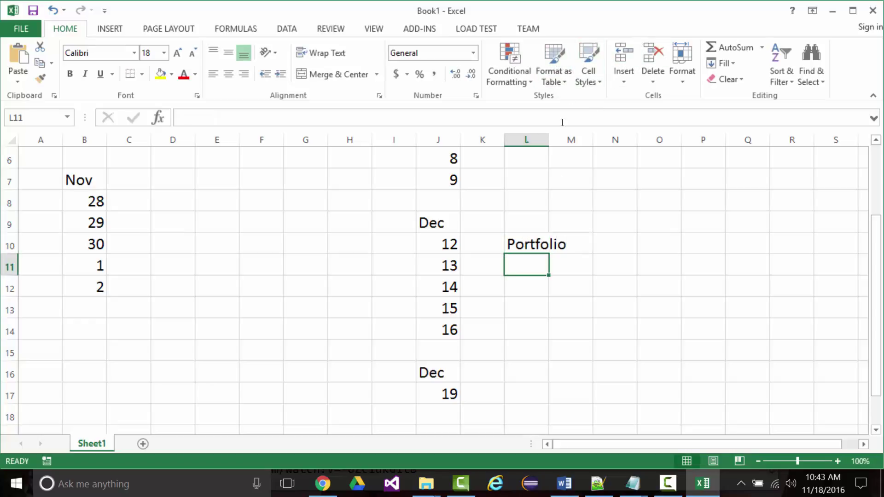
# - Copy the Portfolio entry from L10 to cells L11 through L14 and to L17 for December 19
pyautogui.click(515, 237)
pyautogui.hotkey('ctrl', 'c')
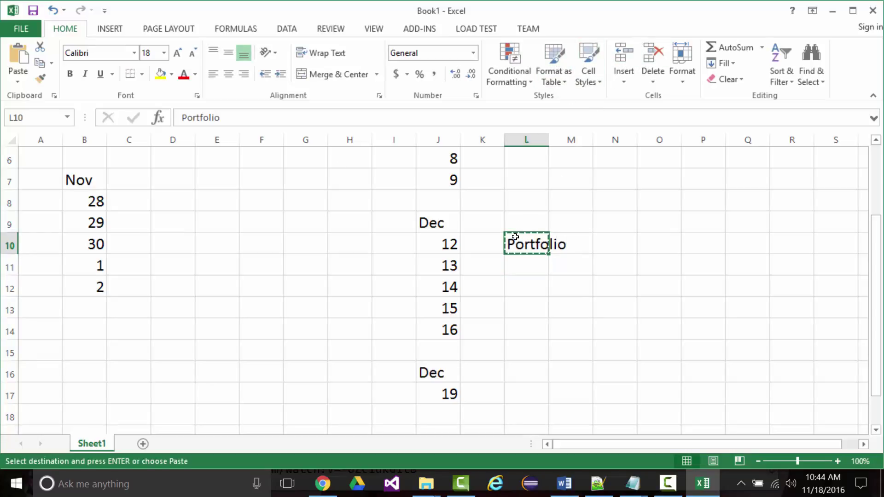
pyautogui.press('Down')
pyautogui.hotkey('ctrl', 'v')
pyautogui.press('Down')
pyautogui.hotkey('ctrl', 'v')
pyautogui.press('Down')
pyautogui.hotkey('ctrl', 'v')
pyautogui.press('Down')
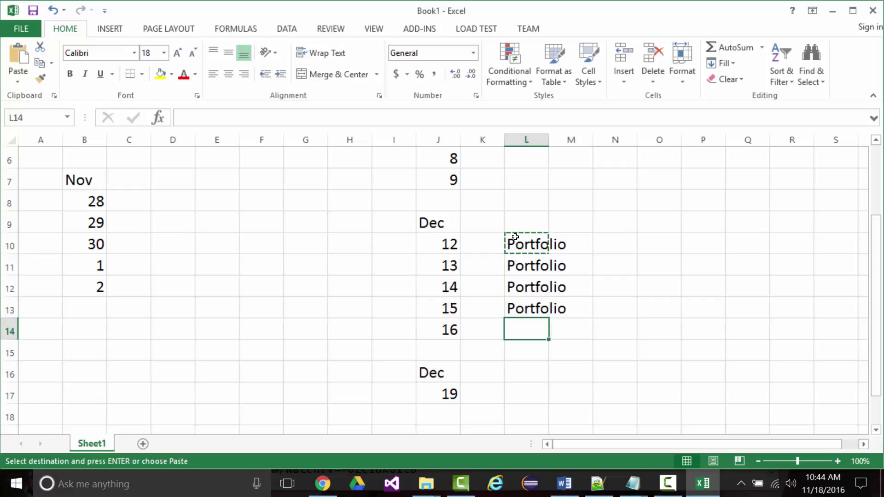
pyautogui.hotkey('ctrl', 'v')
pyautogui.press('Down')
pyautogui.press('Down')
pyautogui.press('Down')
pyautogui.hotkey('ctrl', 'v')
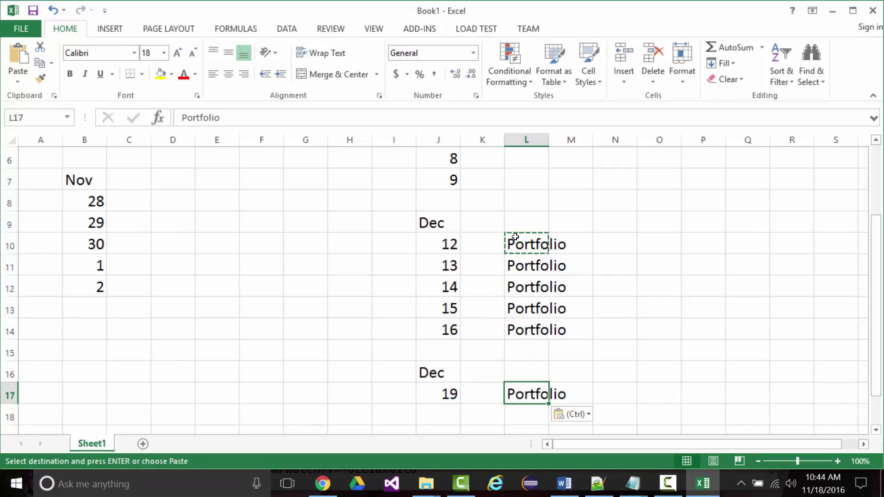
pyautogui.press('Escape')
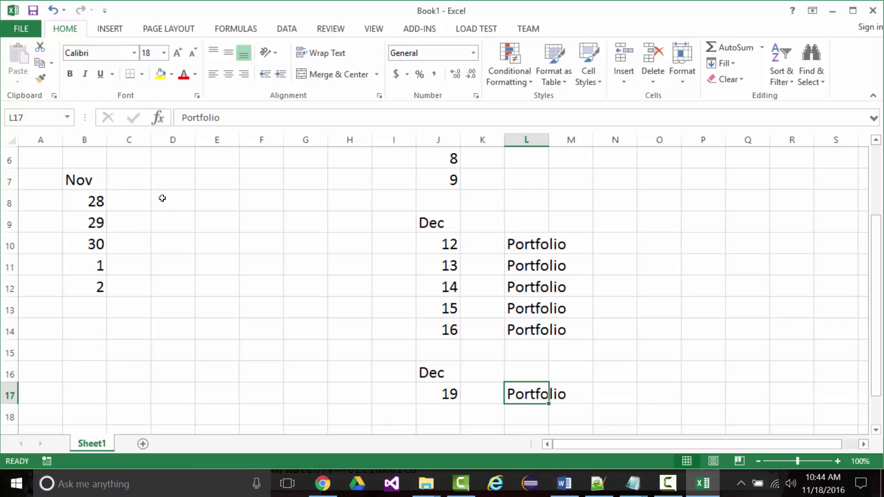
# - Enter DOM Examples in cell D3 as the activity for November 21
pyautogui.scroll(2, 162, 176)
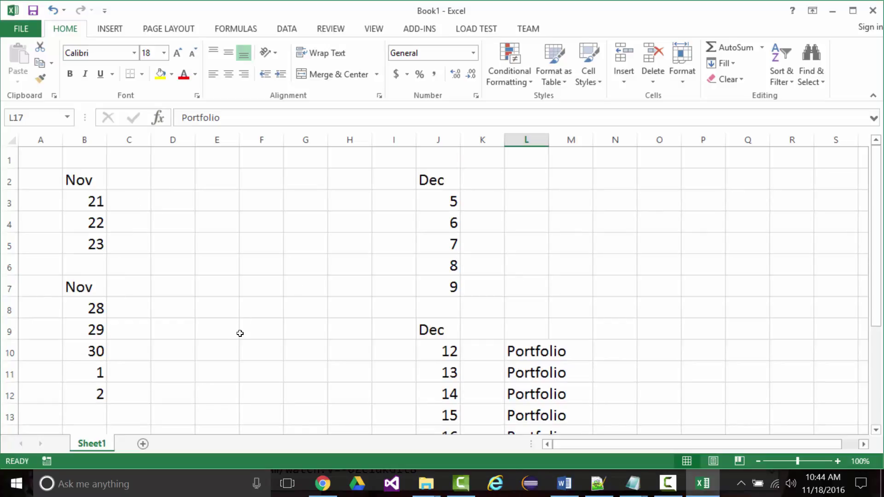
pyautogui.click(166, 201)
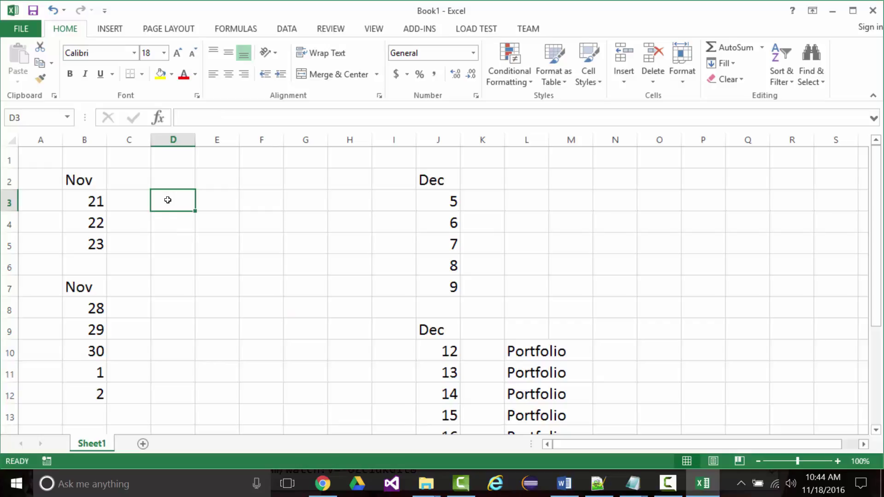
pyautogui.write('DOM')
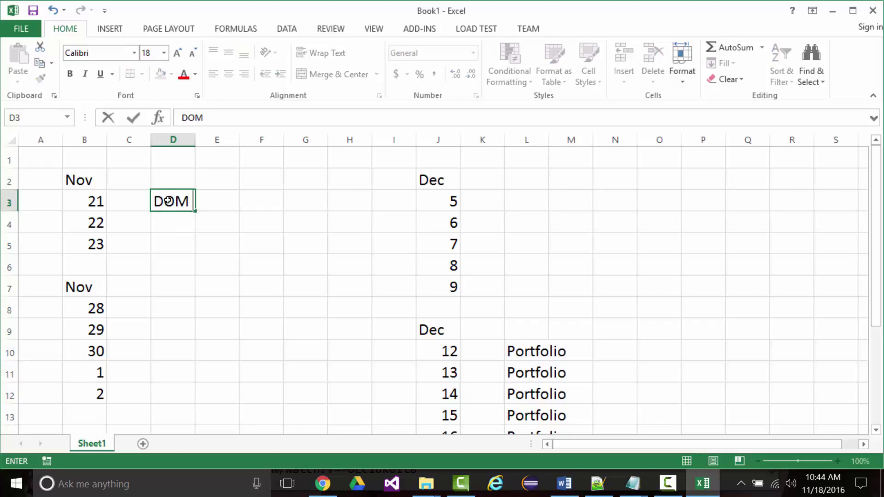
pyautogui.write(' Examples')
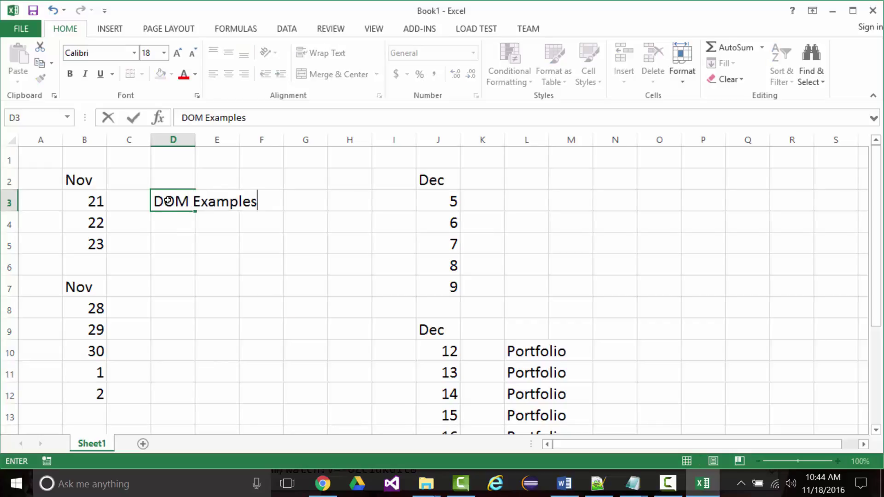
# - Enter Written Test Ch. 5, Lecture Ch. 6 in cell D4 and Form Examples in D5
pyautogui.click(174, 224)
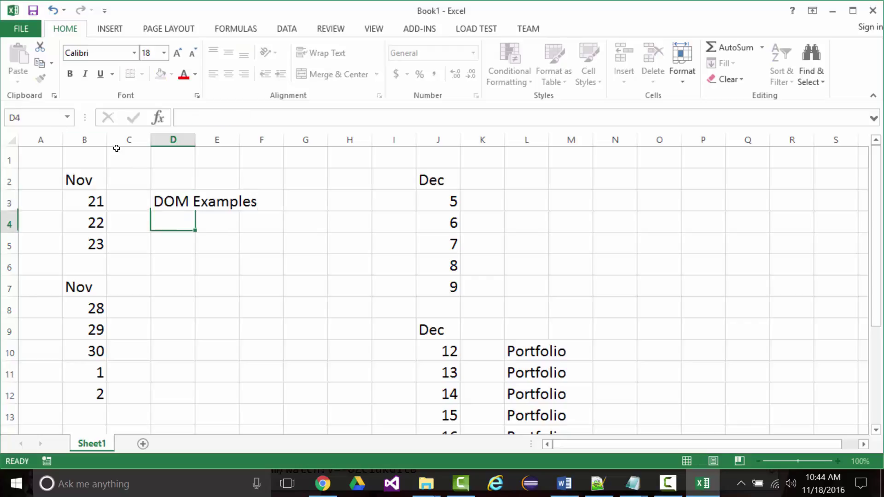
pyautogui.write('Wri')
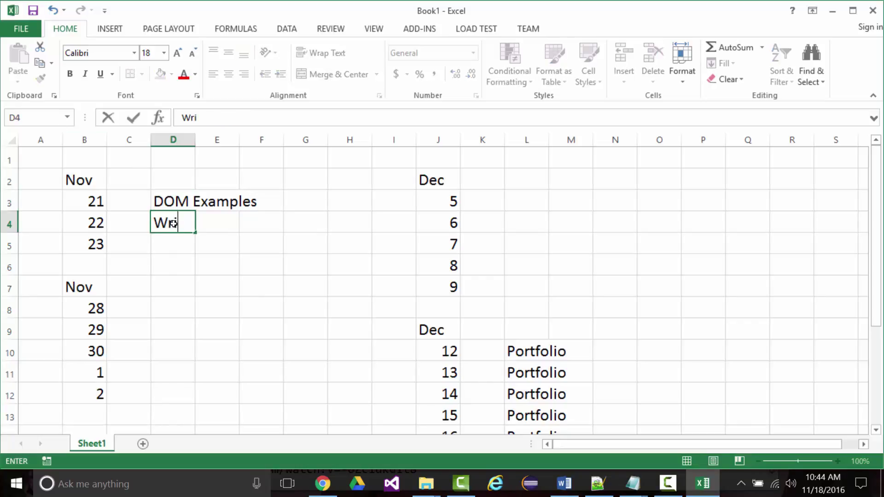
pyautogui.write('tten Test')
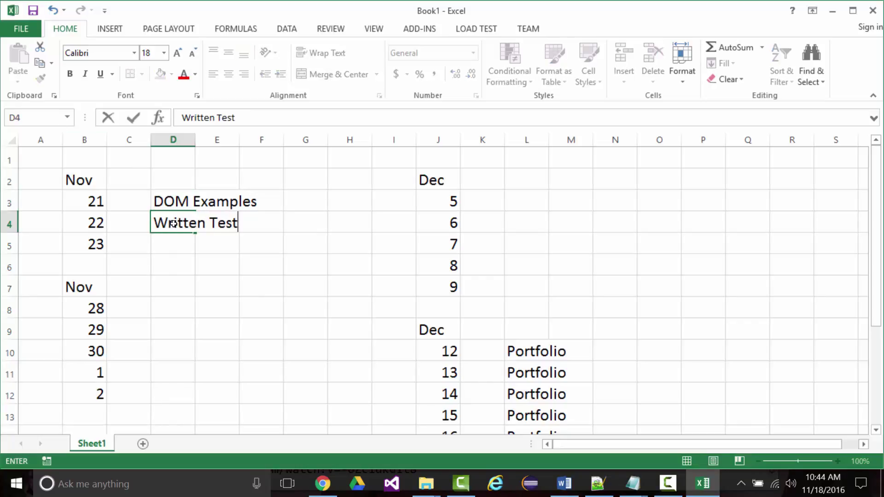
pyautogui.write(' Ch. 5')
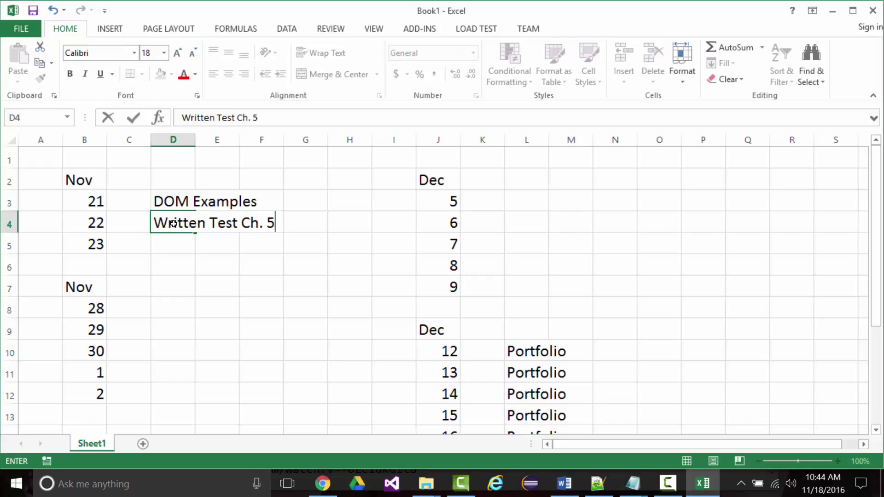
pyautogui.write(', Lecture Ch')
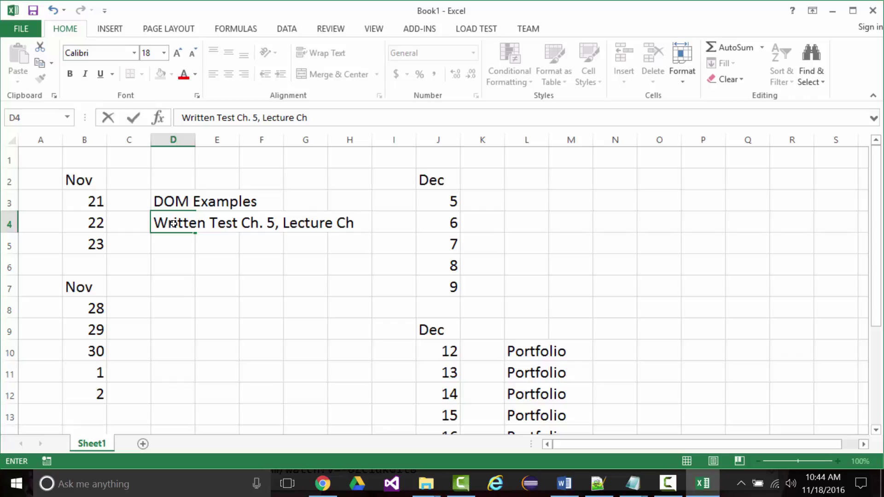
pyautogui.write('. 6')
pyautogui.press('Return')
pyautogui.write('F')
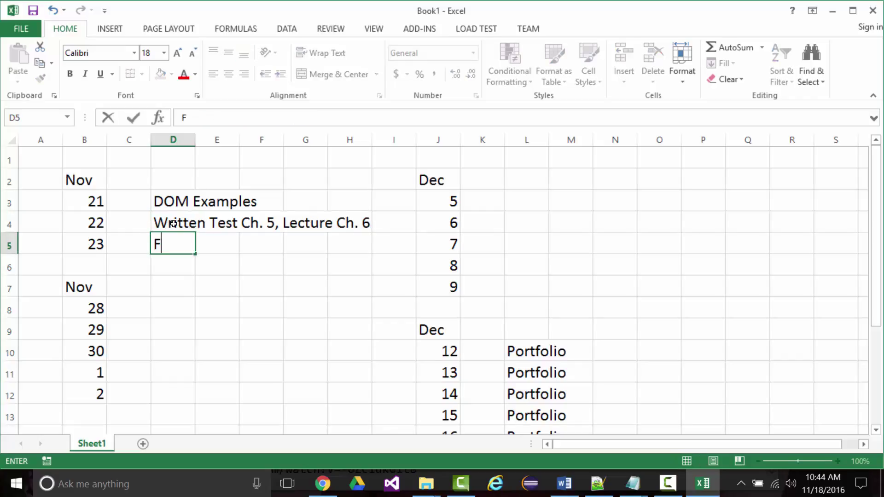
pyautogui.write('orm Examples')
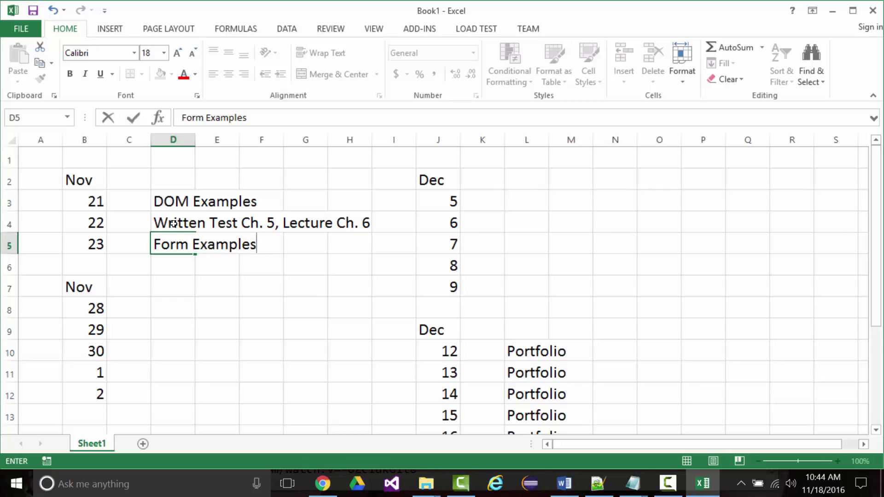
# - Enter Lab in cell D8 for November 28 and Written Test Ch. 6 in D9 for November 29
pyautogui.click(152, 304)
pyautogui.write('Lab')
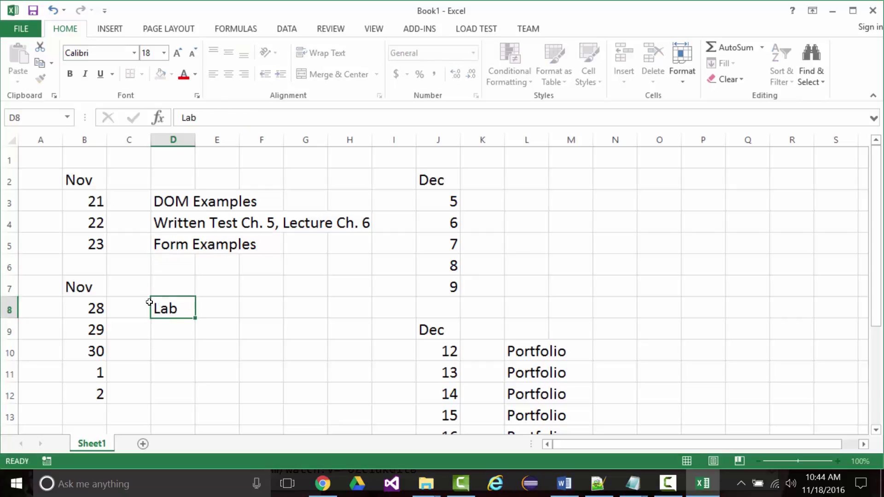
pyautogui.press('Return')
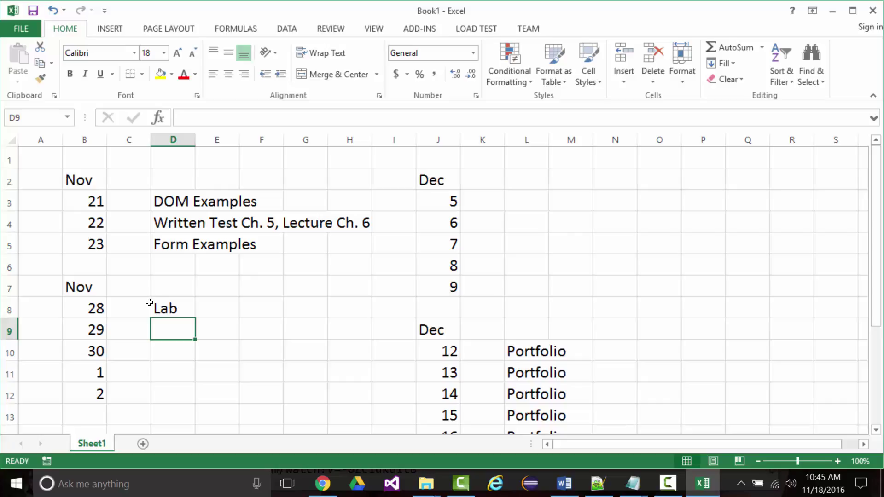
pyautogui.write('Writt')
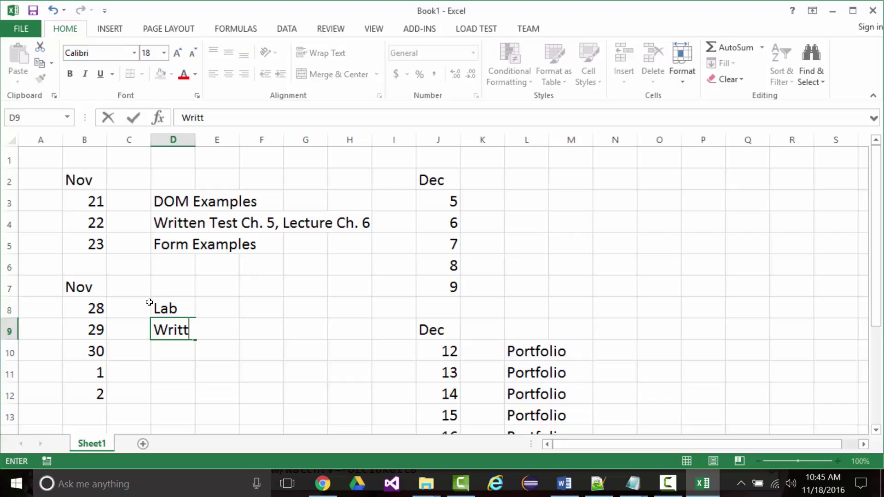
pyautogui.write('en Test ')
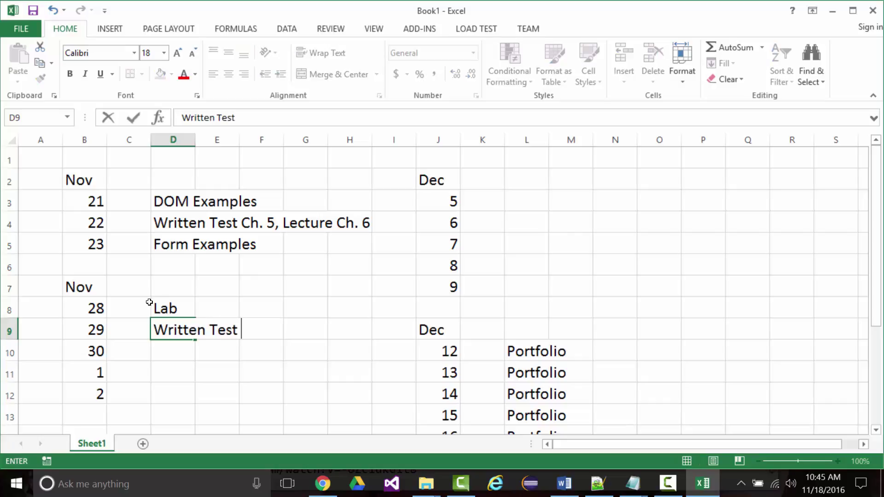
pyautogui.write('Ch. 6')
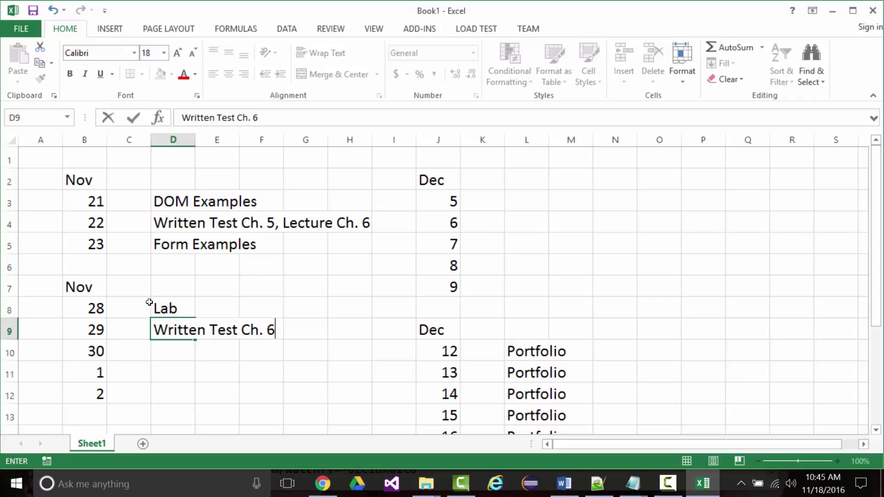
pyautogui.press('Return')
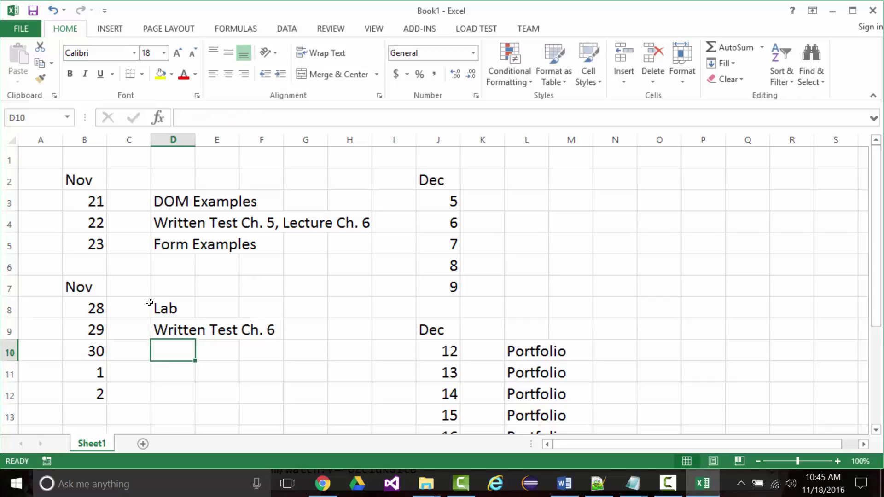
# - Enter Hands-On Ch. 5 - 6 in cell D10 as the activity for November 30
pyautogui.write('Hands')
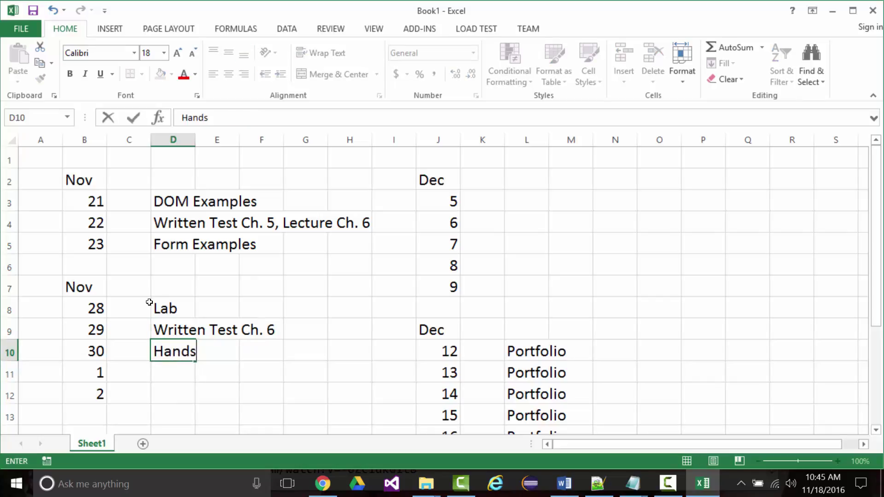
pyautogui.write('-On Ch. 5 - 6')
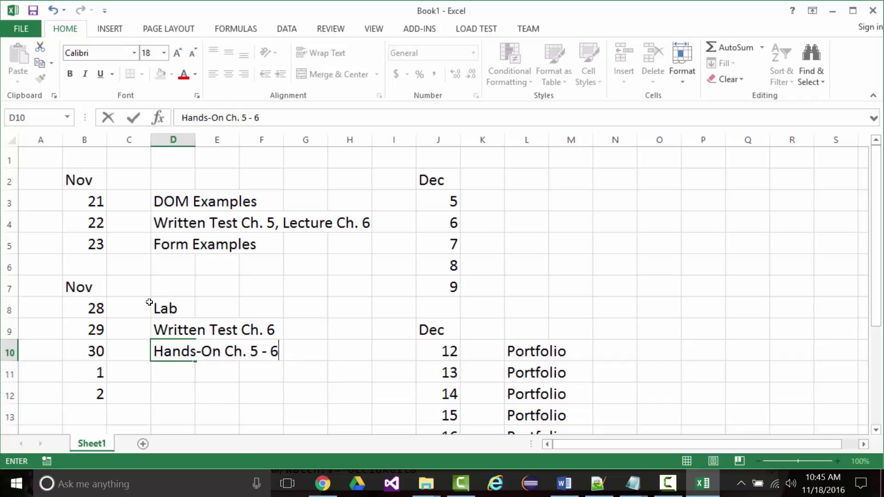
pyautogui.press('Return')
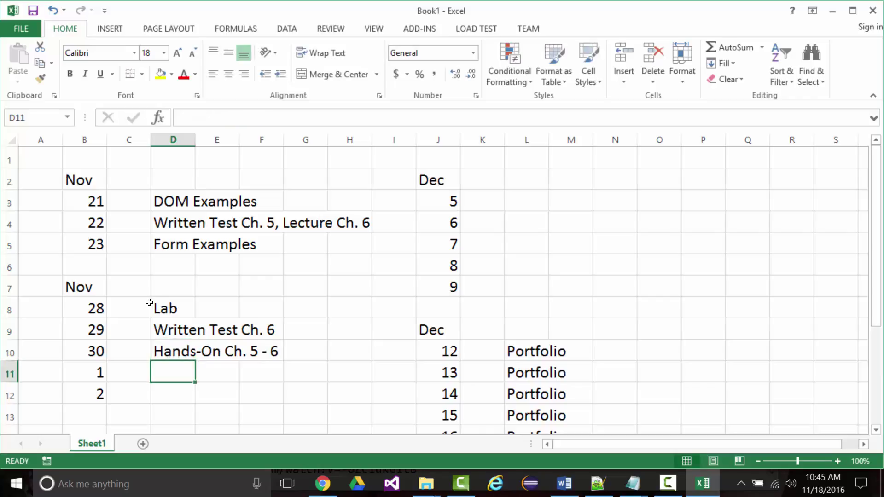
# - Enter Lecture Ch. 7 in cell D11 as the activity for December 1
pyautogui.write('Cha')
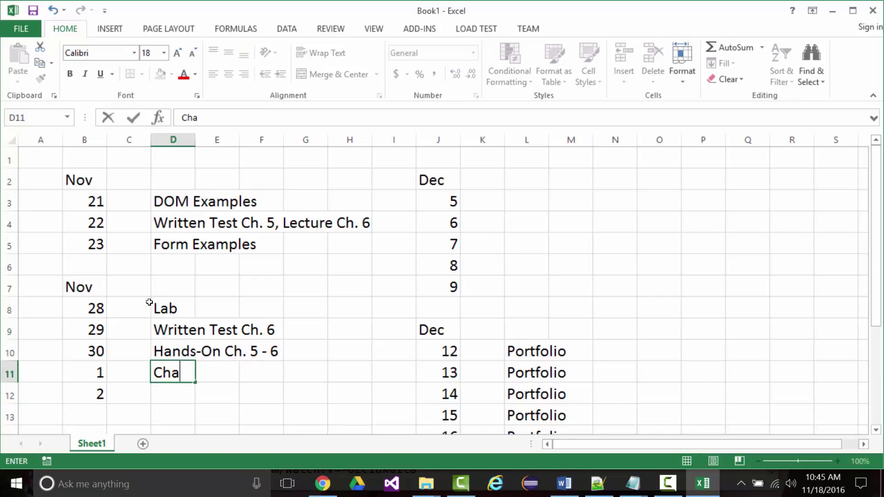
pyautogui.press('BackSpace')
pyautogui.press('BackSpace')
pyautogui.press('BackSpace')
pyautogui.write('Lecture Ch')
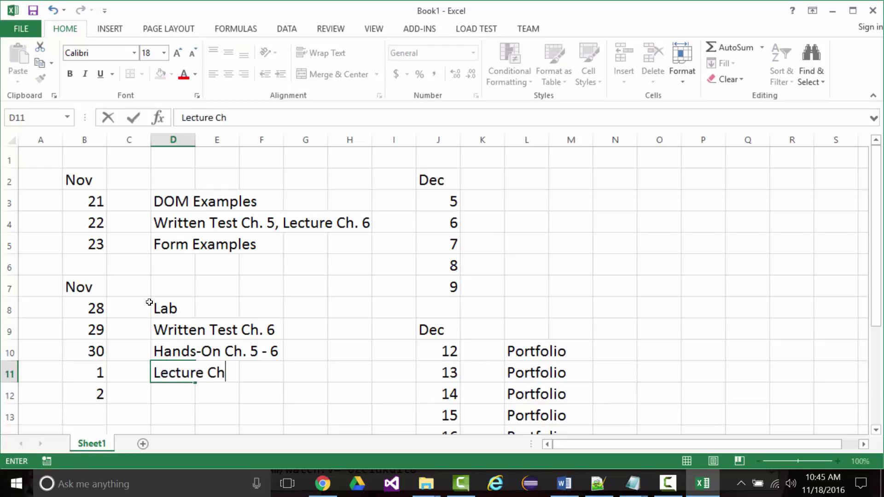
pyautogui.write('. 7')
pyautogui.press('Return')
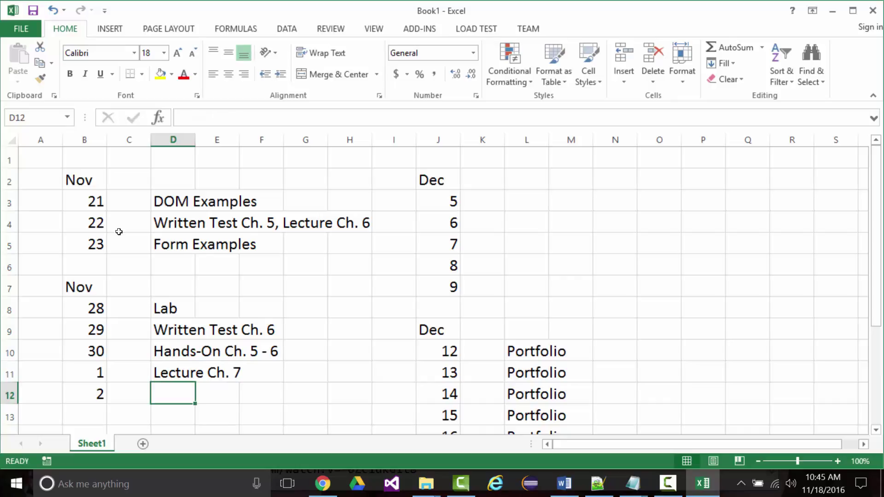
# - Append ", TR" to the November 22 entry in D4 and to the December 1 entry in D11
pyautogui.click(165, 371)
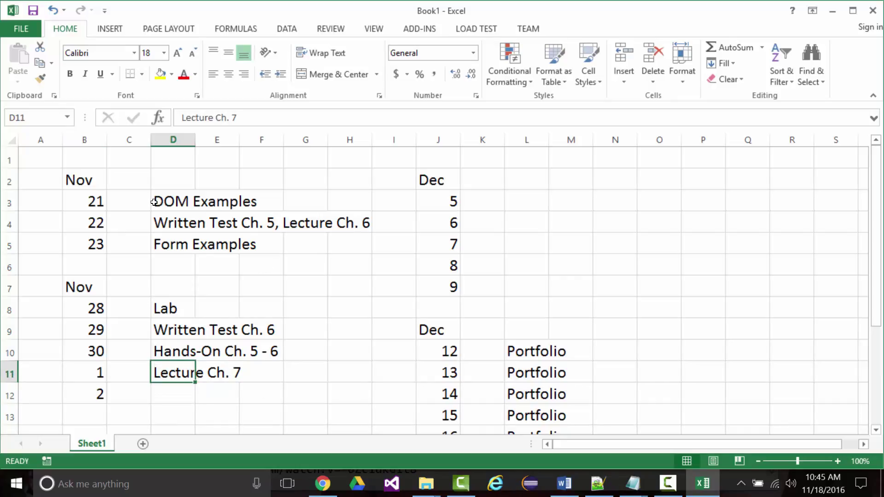
pyautogui.click(170, 224)
pyautogui.click(334, 121)
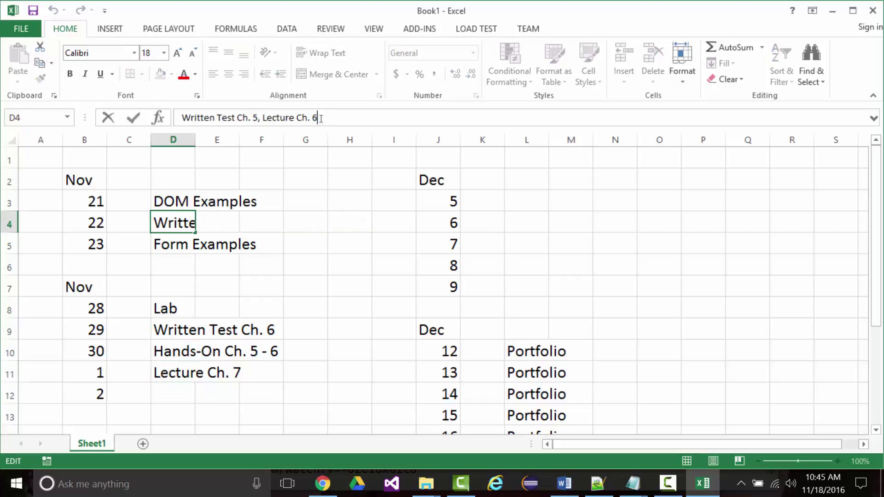
pyautogui.write(', TR')
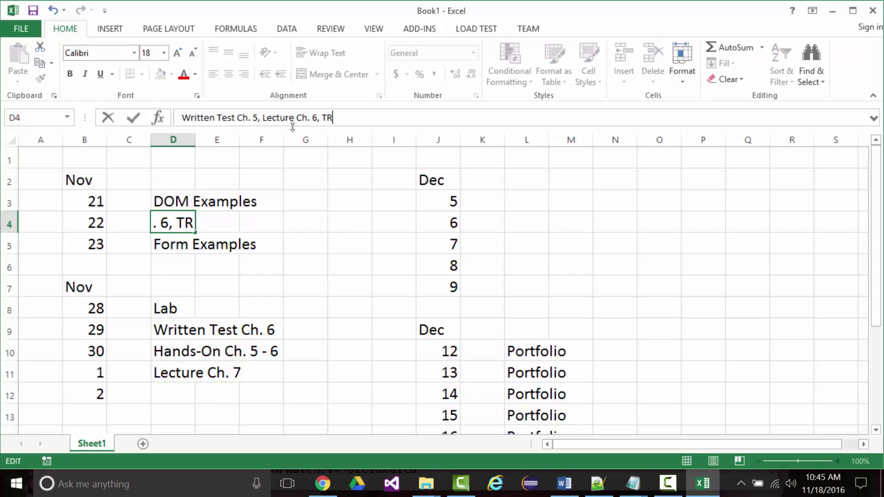
pyautogui.press('Return')
pyautogui.click(184, 371)
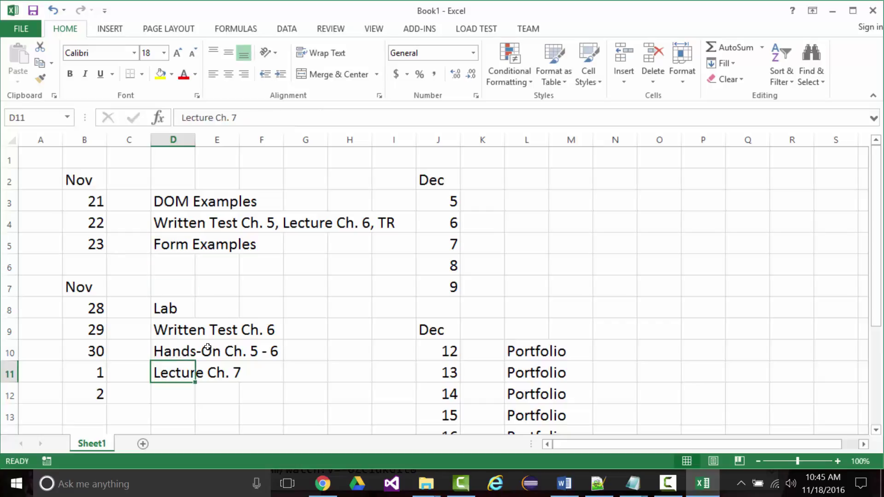
pyautogui.click(263, 118)
pyautogui.write(', ')
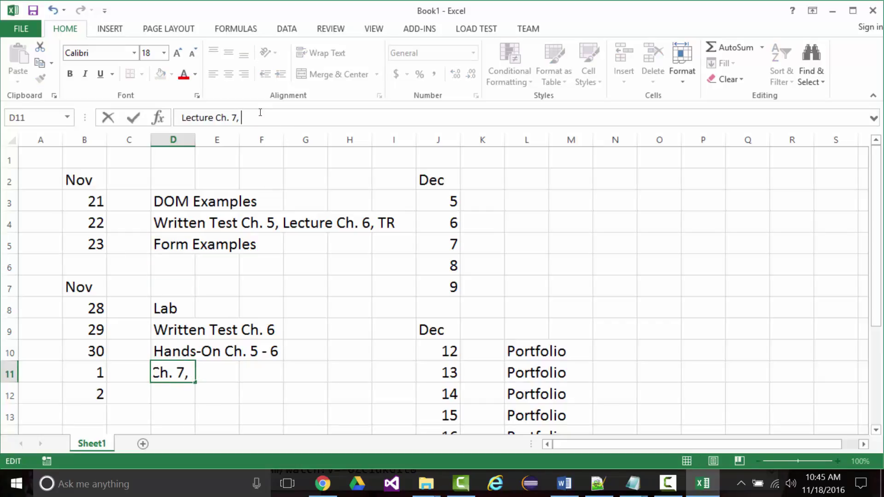
pyautogui.write('TR')
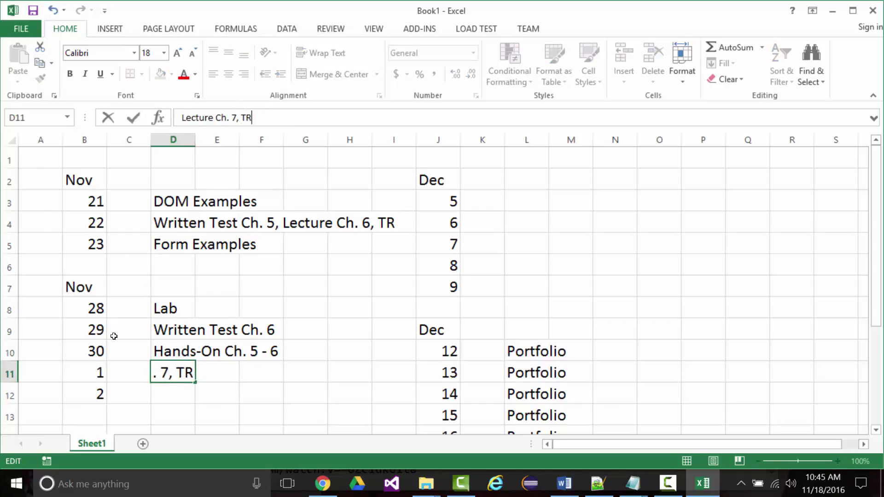
# - Enter OOP Examples in cell D12 as the activity for December 2
pyautogui.click(176, 397)
pyautogui.write('OO')
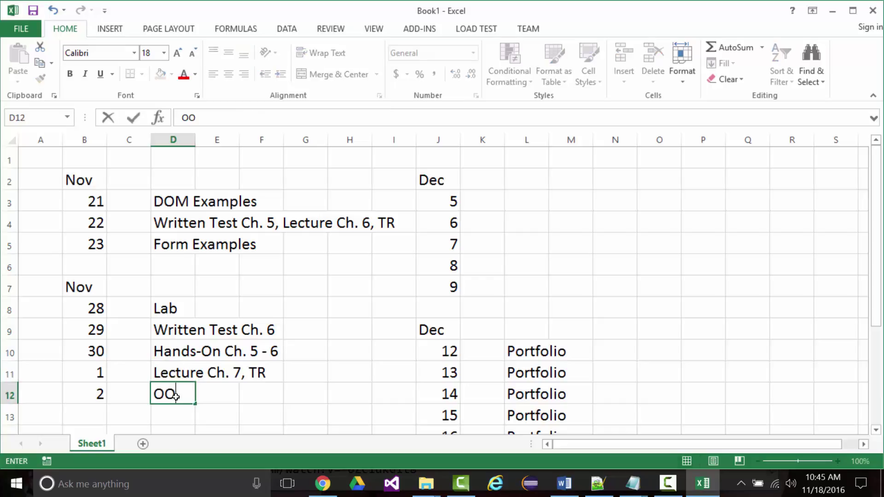
pyautogui.write('P Examples')
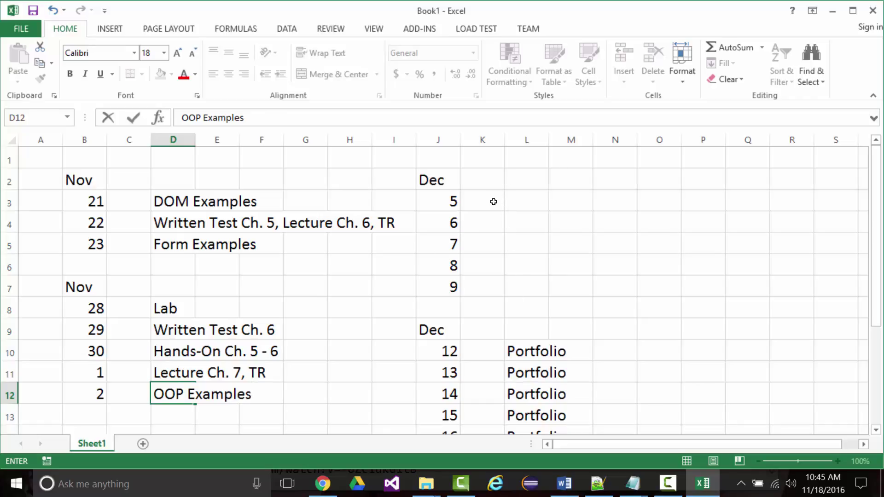
# - Enter Written Test Ch. 7 in cell L3 for December 5 and Lecture Ch. 8 in L4 for December 6
pyautogui.click(509, 200)
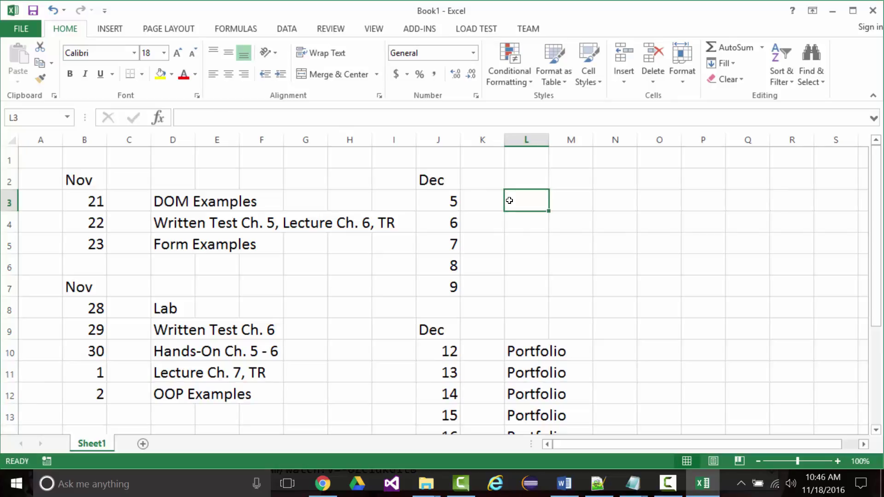
pyautogui.write('Written Test Ch. 7')
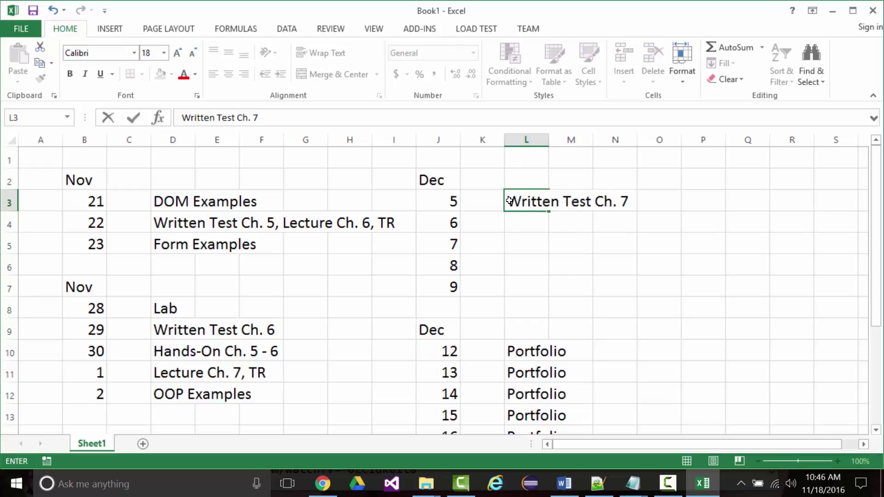
pyautogui.press('Return')
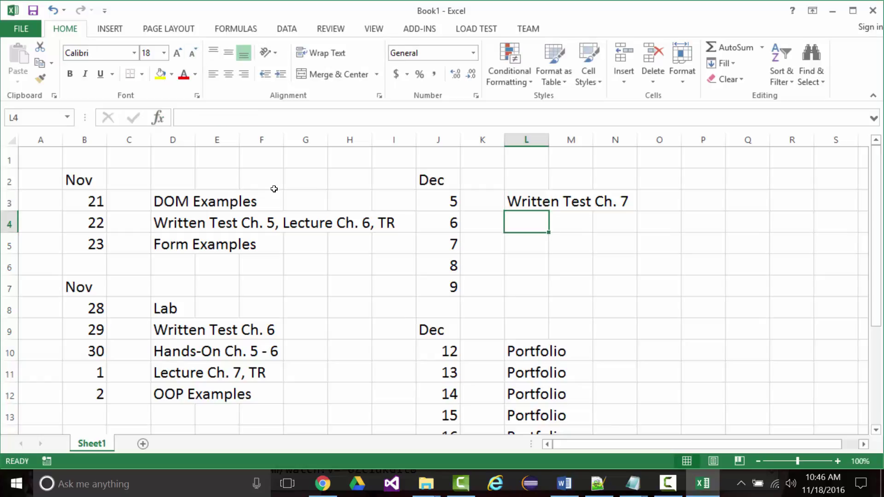
pyautogui.write('Lecture Ch. 8')
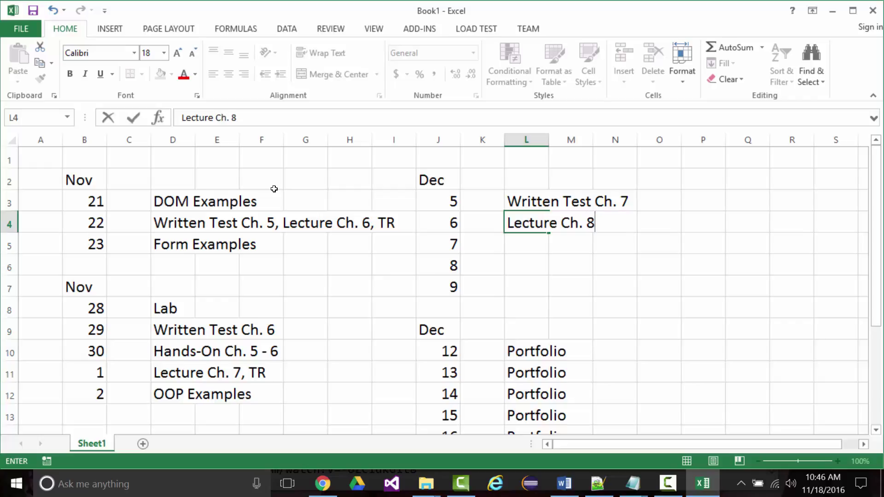
# - Append ", Lecture Ch. 8" to the Written Test Ch. 7 entry in cell L3
pyautogui.click(556, 205)
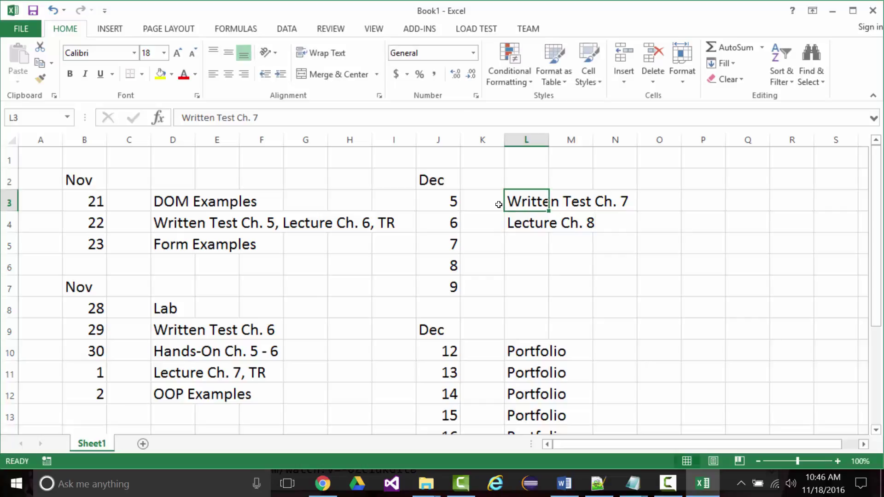
pyautogui.click(260, 118)
pyautogui.write(', Lec')
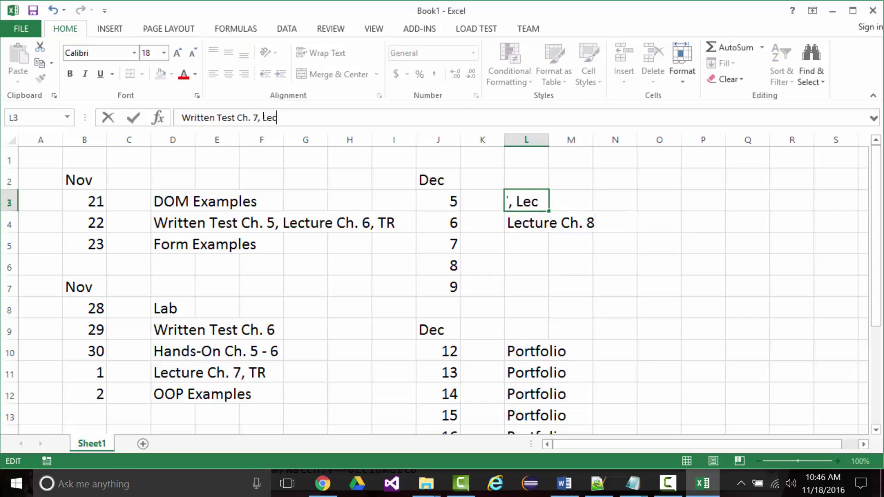
pyautogui.write('ture Ch. 8')
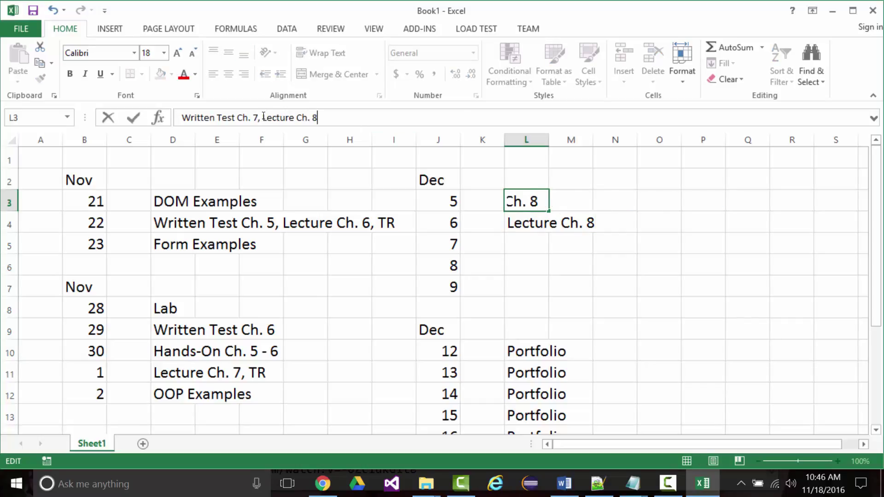
pyautogui.press('Return')
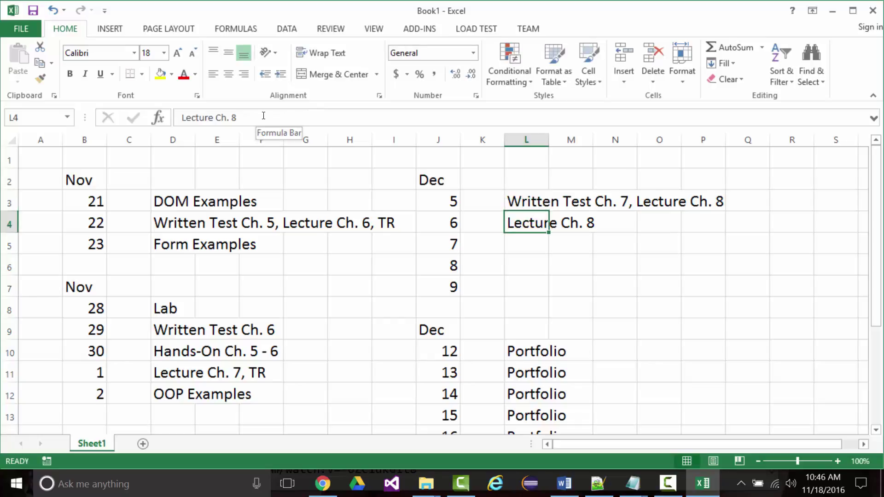
# - Replace the December 6 activity in cell L4 with Array/String Examples
pyautogui.write('Arrya/')
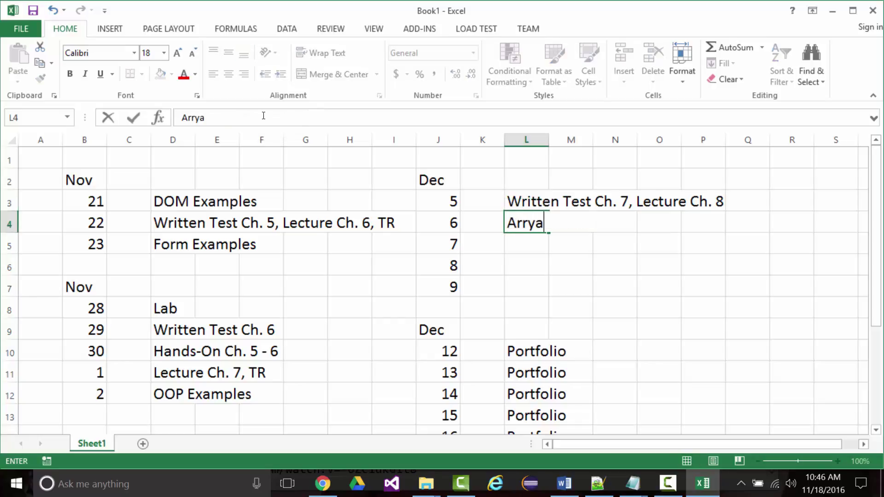
pyautogui.press('BackSpace')
pyautogui.press('BackSpace')
pyautogui.press('BackSpace')
pyautogui.write('ay/S')
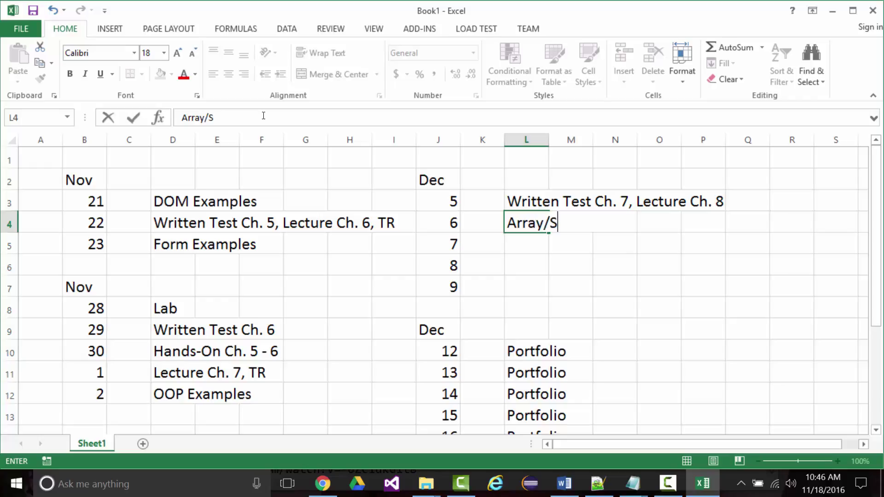
pyautogui.write('tring Examples')
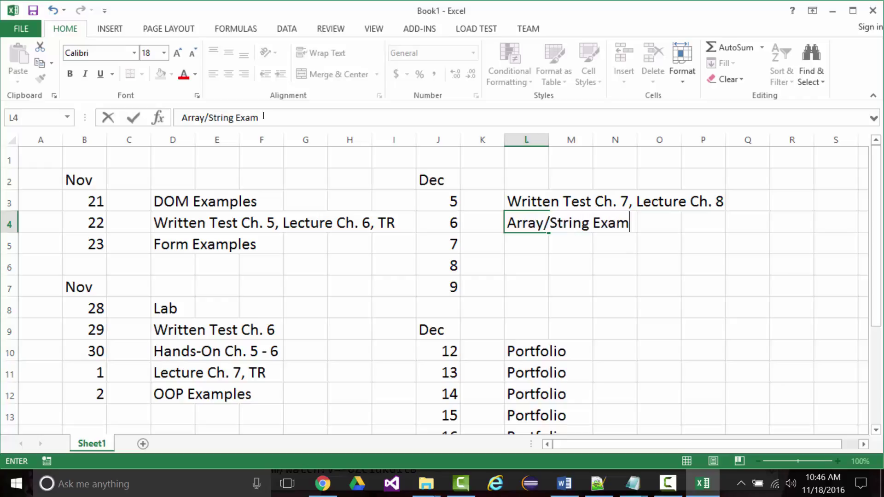
pyautogui.press('Return')
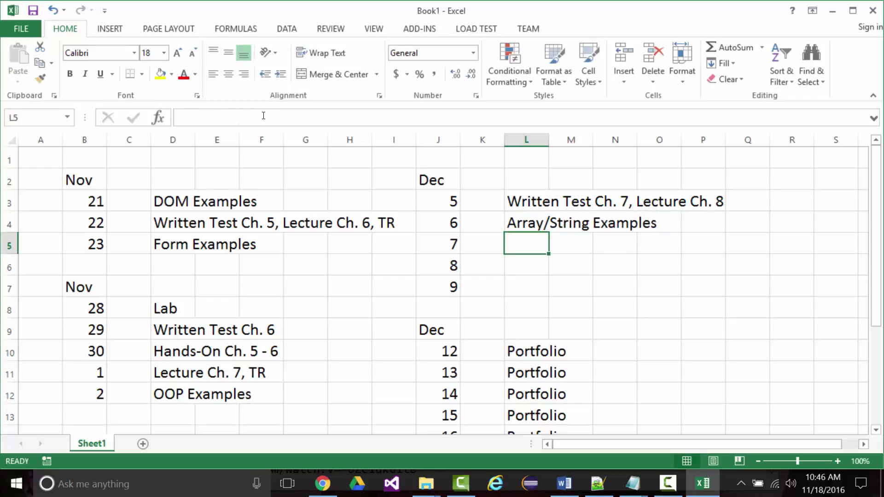
# - Enter Hands-On Ch. 7 - 8 in cell L6 as the activity for December 8
pyautogui.press('Return')
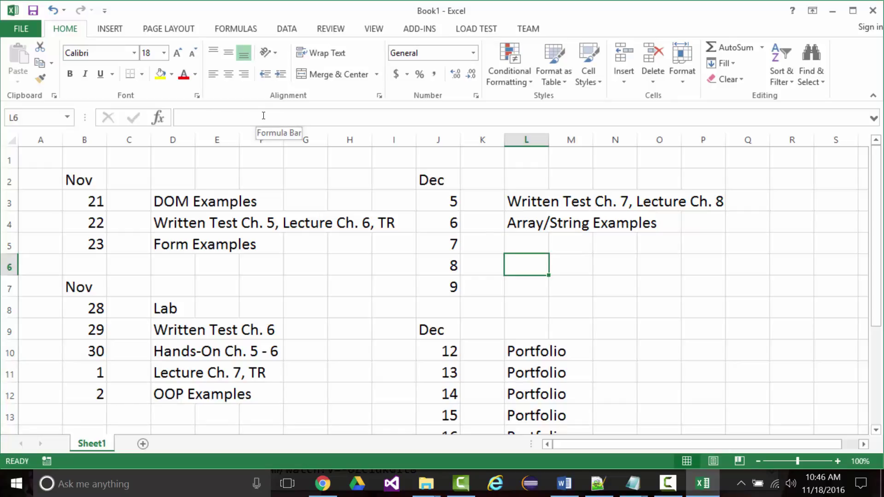
pyautogui.write('Hands')
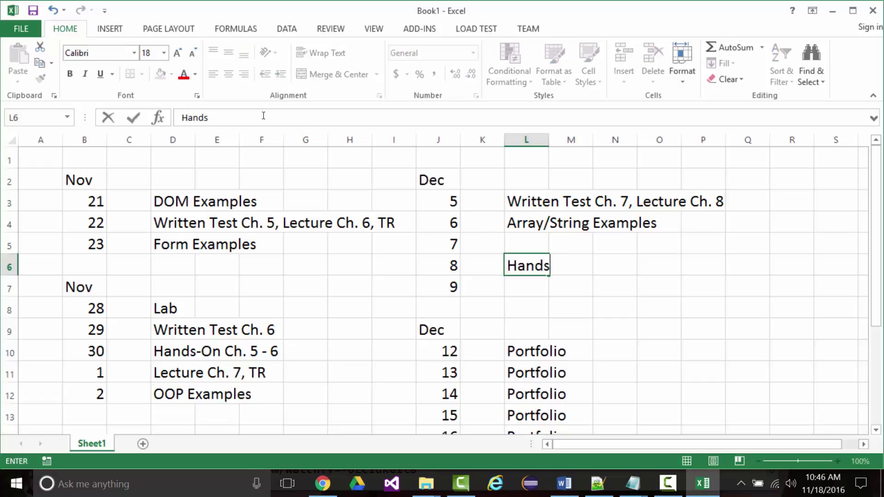
pyautogui.write('-On Cha')
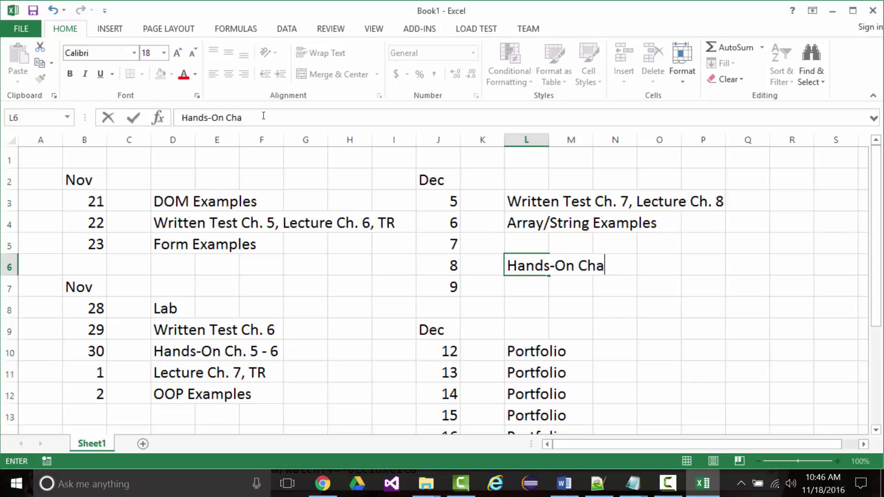
pyautogui.write('.')
pyautogui.press('BackSpace')
pyautogui.press('BackSpace')
pyautogui.press('BackSpace')
pyautogui.write('. 7 - 8')
# - Copy Portfolio from L10 into L7 for December 9, and enter Lab in L5 for December 7
pyautogui.click(514, 343)
pyautogui.hotkey('ctrl', 'c')
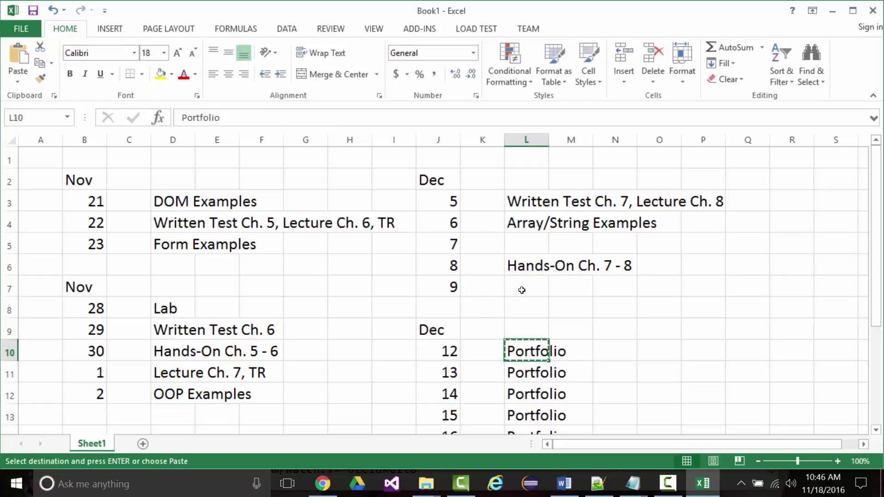
pyautogui.click(519, 288)
pyautogui.hotkey('ctrl', 'v')
pyautogui.click(517, 235)
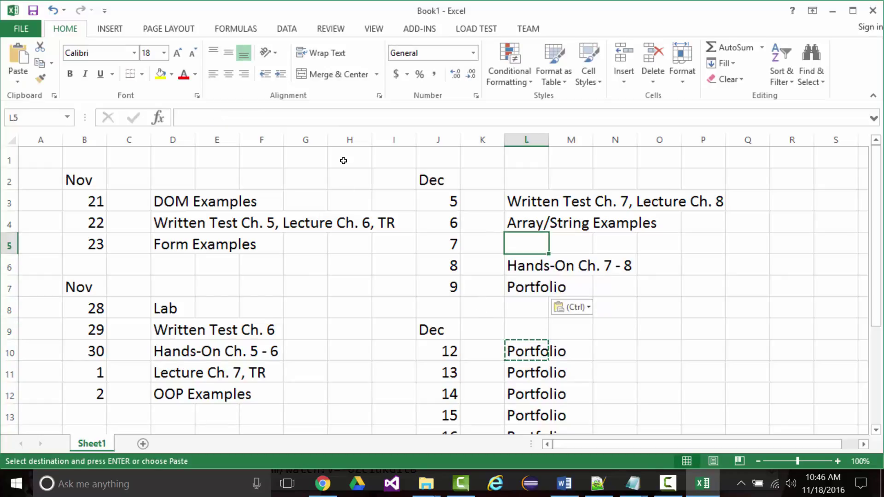
pyautogui.write('Lab')
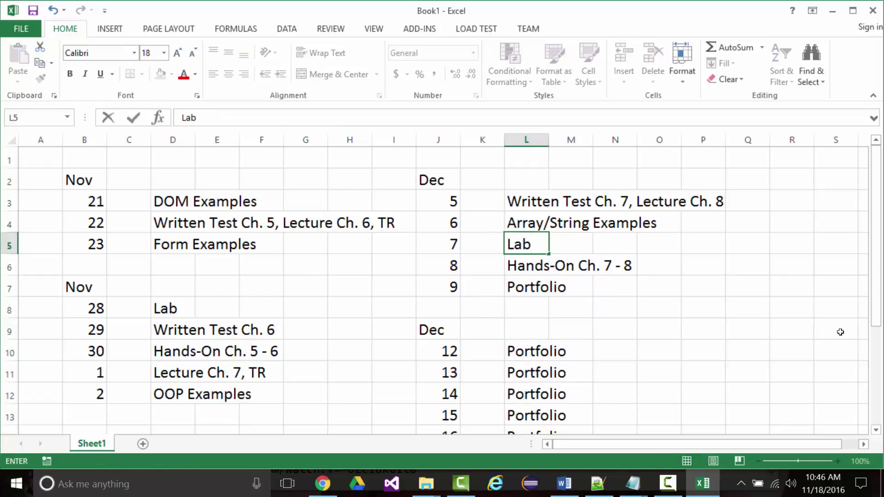
pyautogui.click(829, 344)
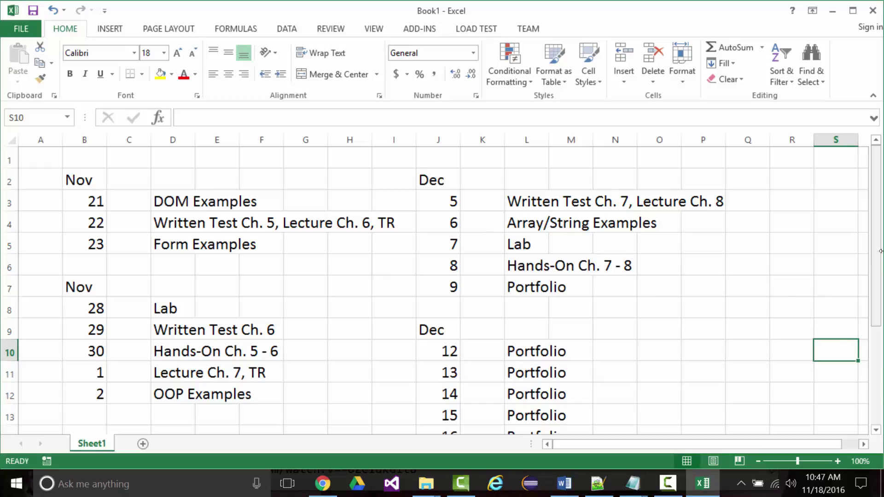
# - Start another December week with the heading Dec in O9, 19 in O10 and Portfolio in Q10
pyautogui.moveTo(872, 239); pyautogui.dragTo(878, 262)
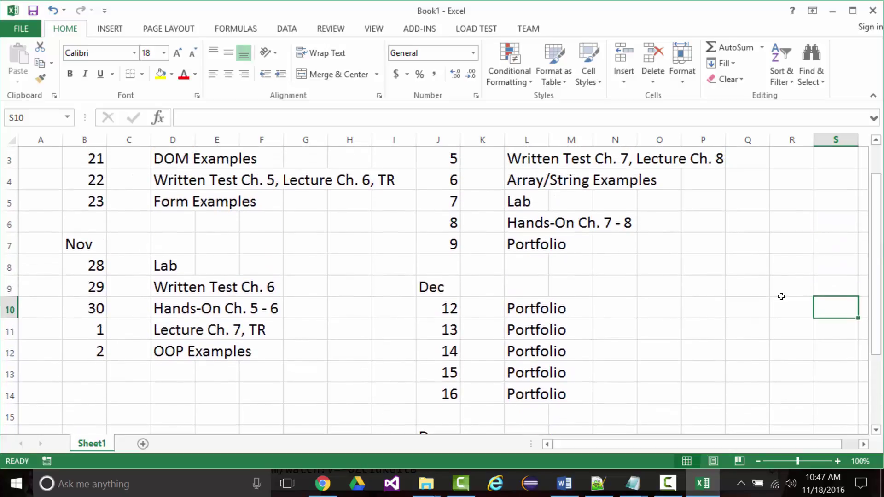
pyautogui.click(667, 286)
pyautogui.write('Dec')
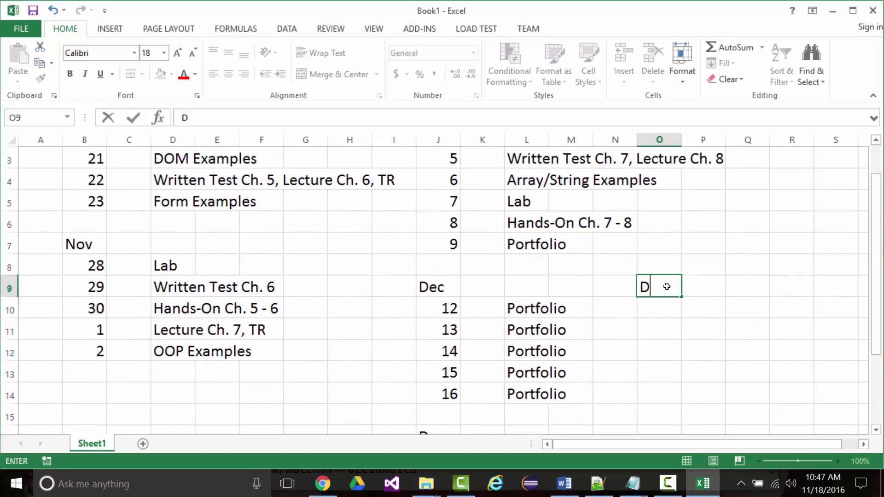
pyautogui.press('Return')
pyautogui.write('19')
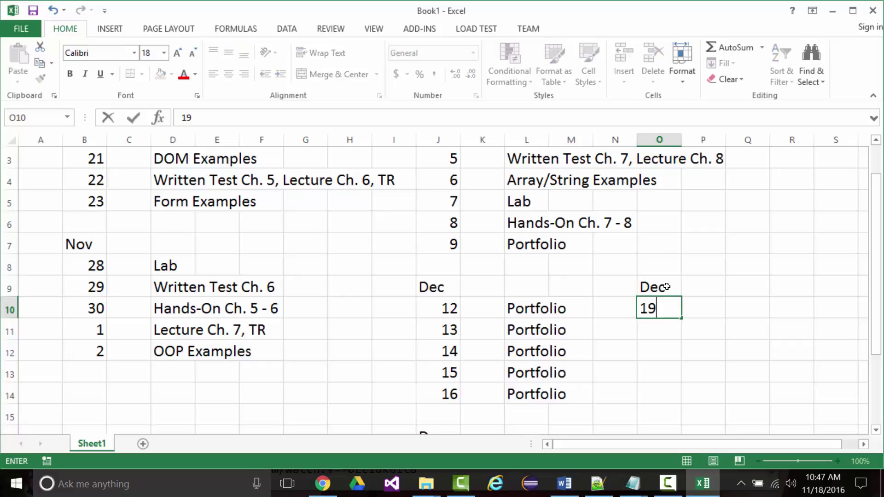
pyautogui.press('Tab')
pyautogui.press('Tab')
pyautogui.write('Portfolio')
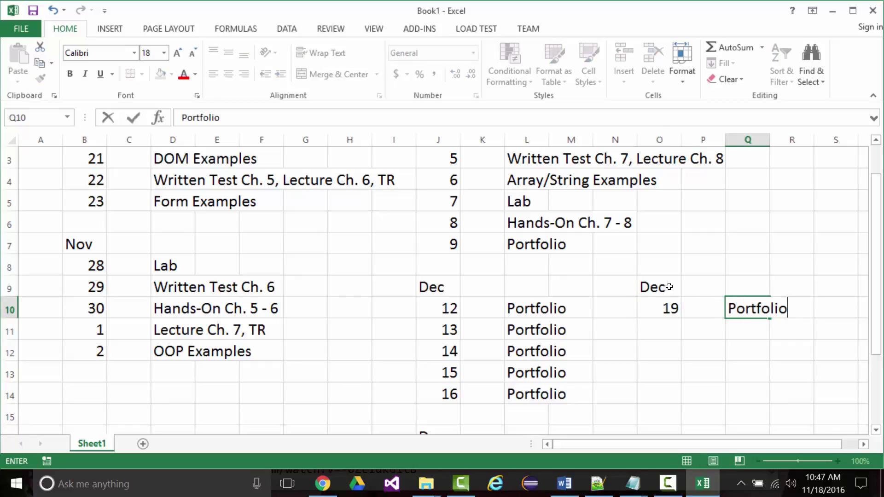
pyautogui.click(673, 308)
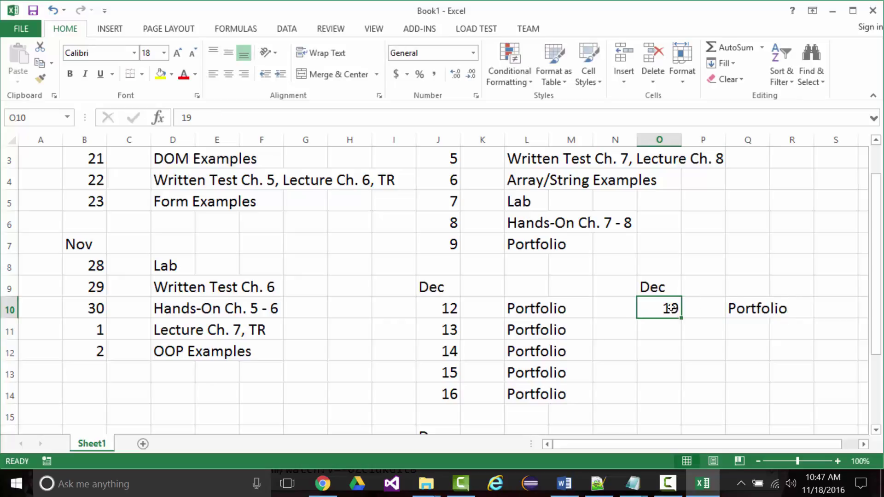
# - Append an asterisk to the date in cell O10 so it reads 19*
pyautogui.click(212, 116)
pyautogui.write('*')
pyautogui.press('Return')
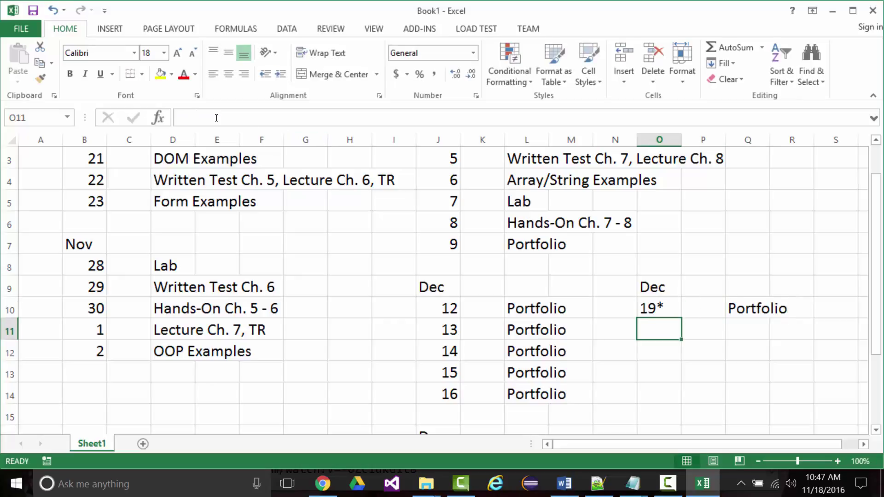
# - Clear the duplicate December 19 entry from cells J16:J17 and its Portfolio activity from L17
pyautogui.scroll(-2, 218, 232)
pyautogui.moveTo(431, 313); pyautogui.dragTo(439, 329)
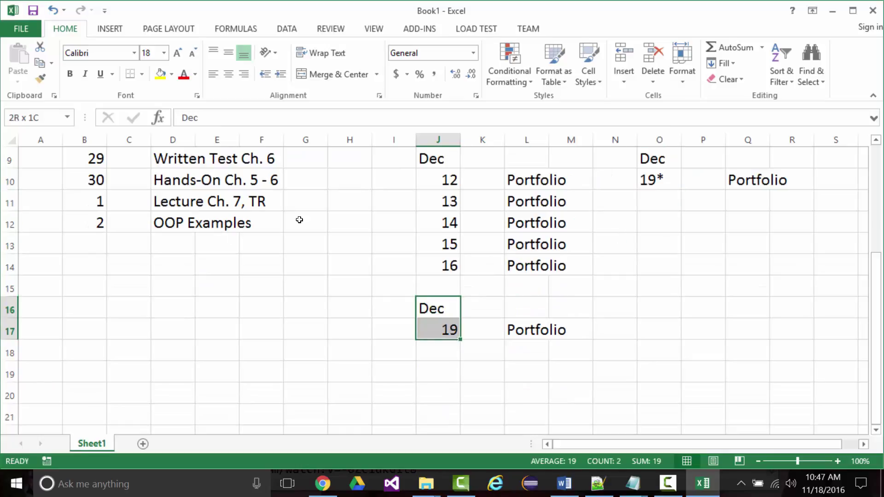
pyautogui.press('Delete')
pyautogui.click(520, 328)
pyautogui.press('Delete')
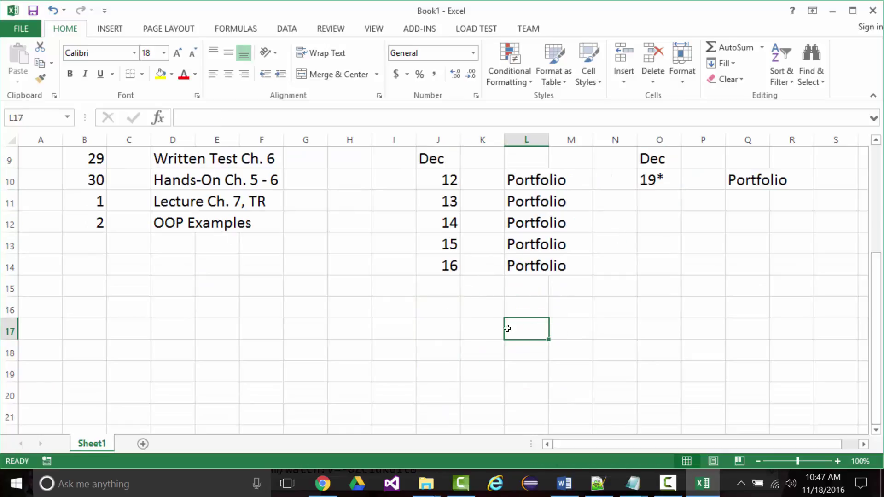
# - Look over the full schedule on the sheet and preview how it prints
pyautogui.scroll(2, 521, 329)
pyautogui.moveTo(879, 295); pyautogui.dragTo(881, 277)
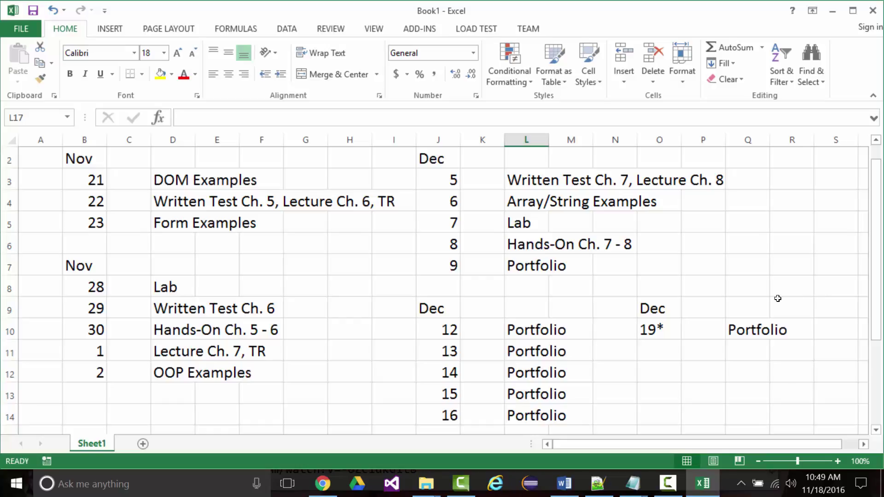
pyautogui.keyDown('ctrl'); pyautogui.scroll(2, 716, 307); pyautogui.keyUp('ctrl')
pyautogui.keyDown('ctrl'); pyautogui.scroll(-6, 708, 306); pyautogui.keyUp('ctrl')
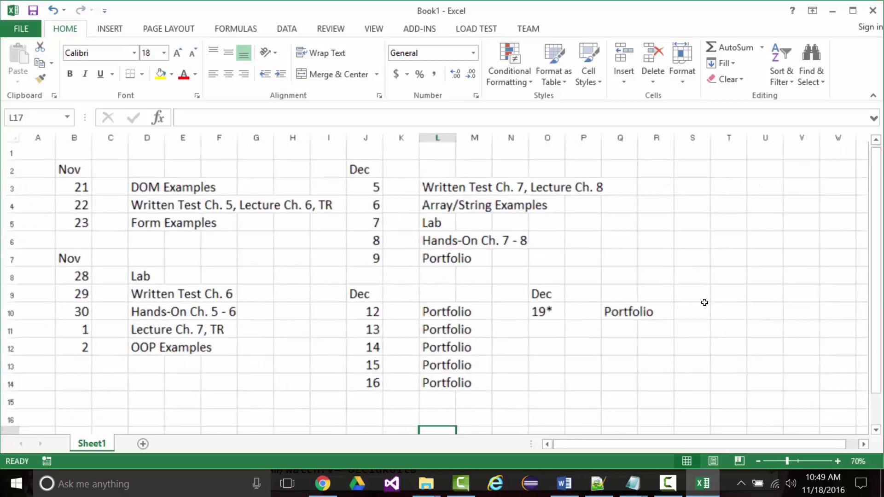
pyautogui.keyDown('ctrl'); pyautogui.scroll(3, 701, 298); pyautogui.keyUp('ctrl')
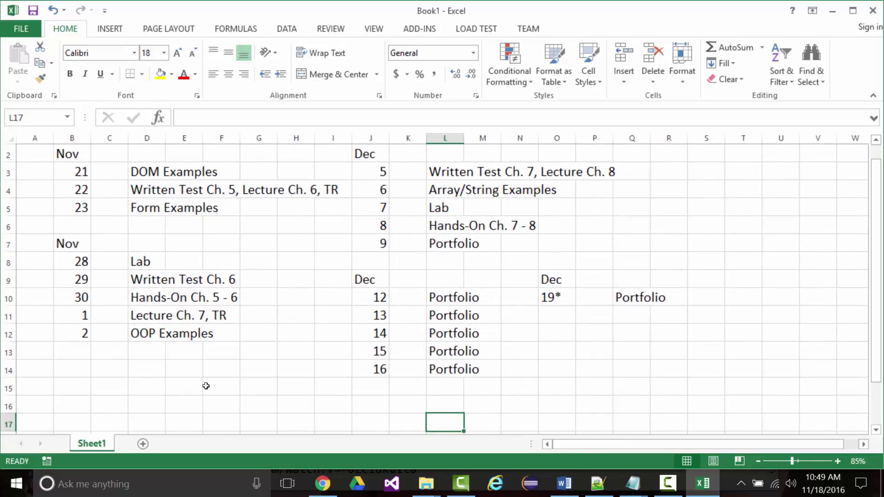
pyautogui.hotkey('ctrl', 'p')
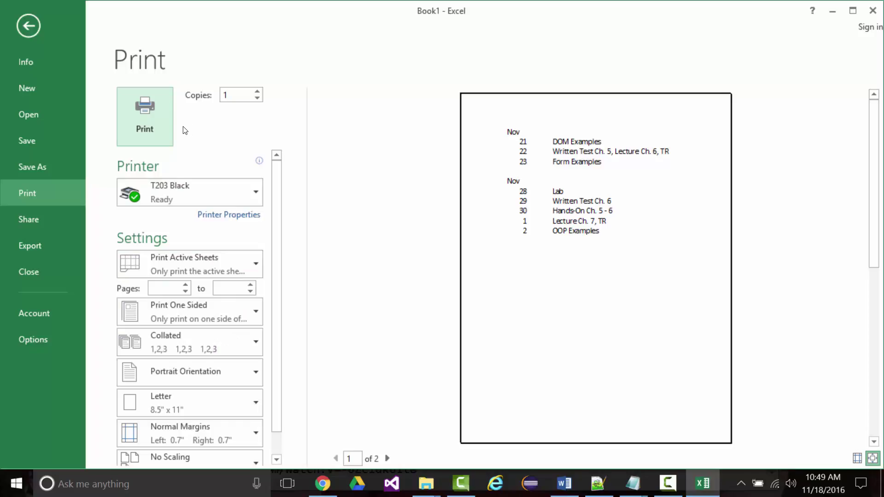
pyautogui.press('Escape')
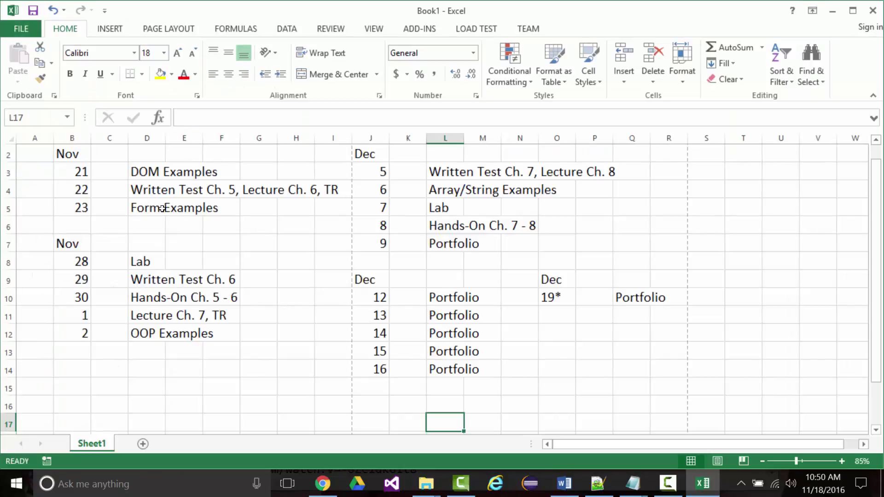
# - Set the sheet's print orientation to Landscape and return to the worksheet
pyautogui.hotkey('ctrl', 'p')
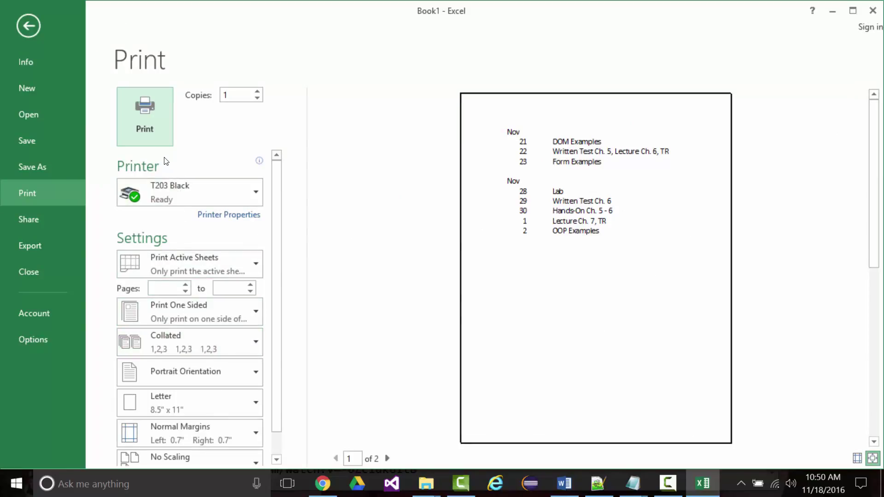
pyautogui.scroll(-1, 211, 437)
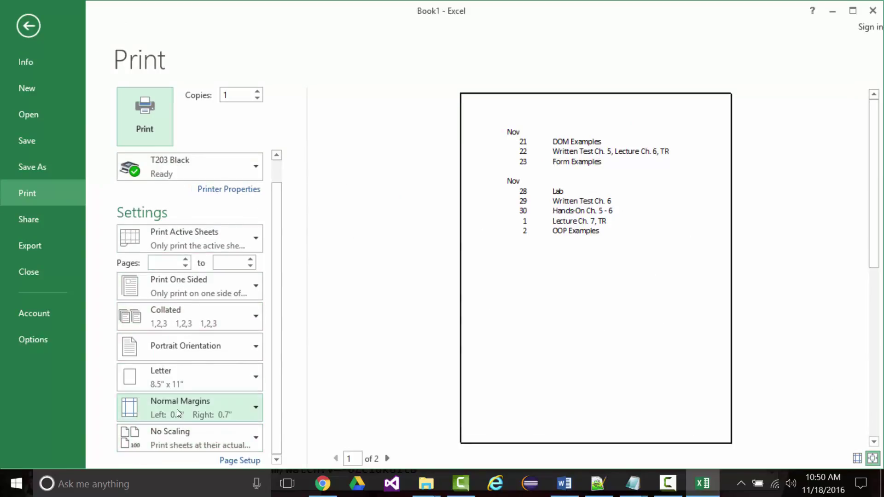
pyautogui.click(182, 352)
pyautogui.click(195, 408)
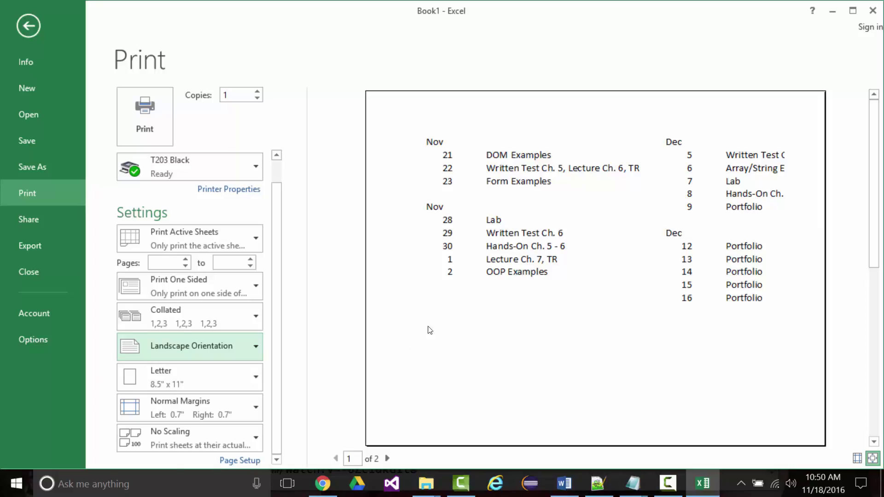
pyautogui.press('Escape')
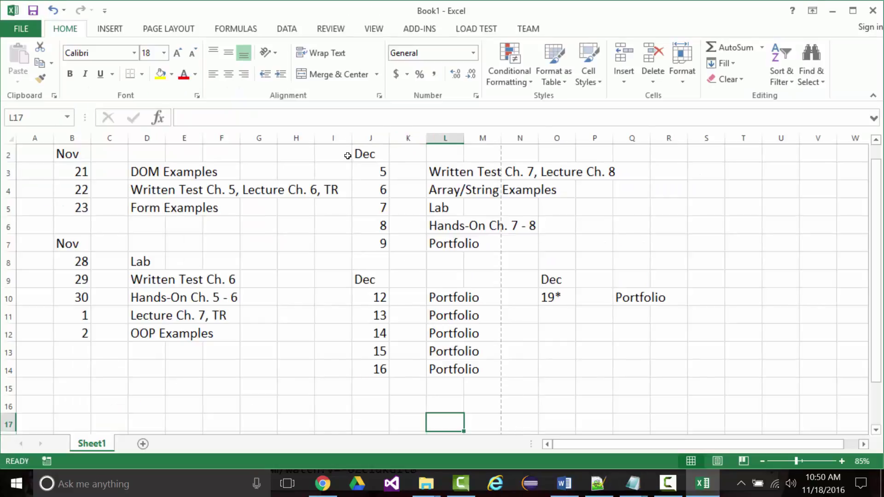
# - Set the width of the empty column K between the December dates and activities to 3
pyautogui.click(409, 146)
pyautogui.hotkey('ctrl', 'shift', 'Down')
pyautogui.rightClick(413, 144)
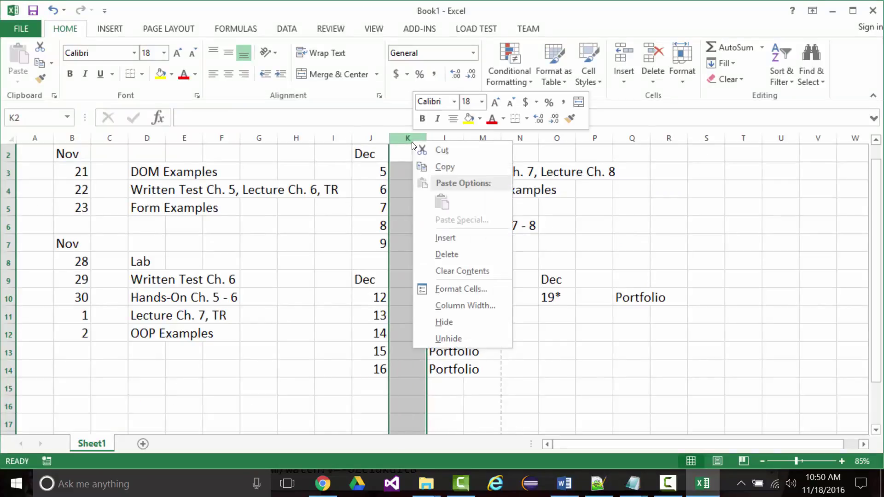
pyautogui.click(439, 306)
pyautogui.write('3')
pyautogui.press('Return')
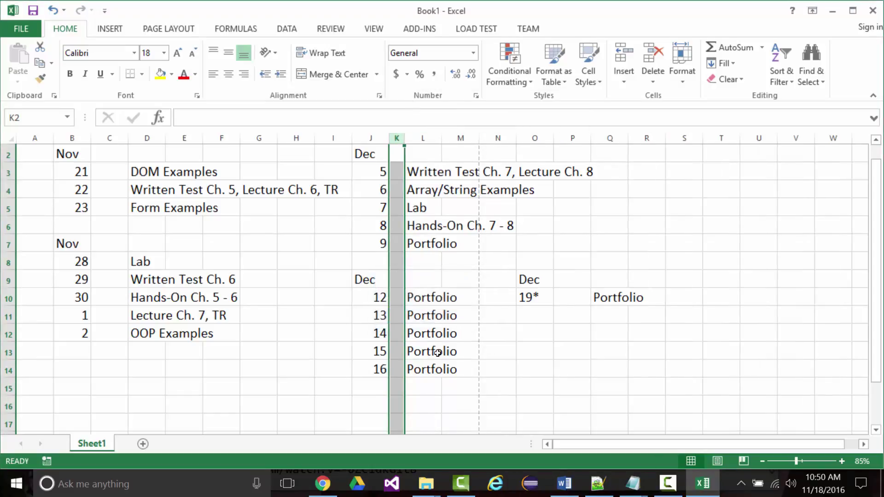
# - Move the Dec heading and 19* from O9:O10 to J16:J17, below the December 12 week
pyautogui.click(498, 403)
pyautogui.moveTo(520, 282); pyautogui.dragTo(527, 296)
pyautogui.hotkey('ctrl', 'x')
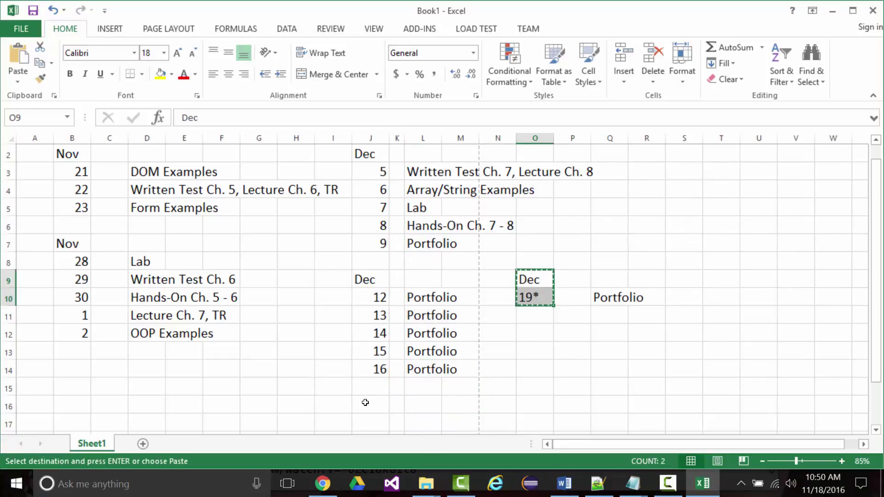
pyautogui.click(361, 404)
pyautogui.hotkey('ctrl', 'v')
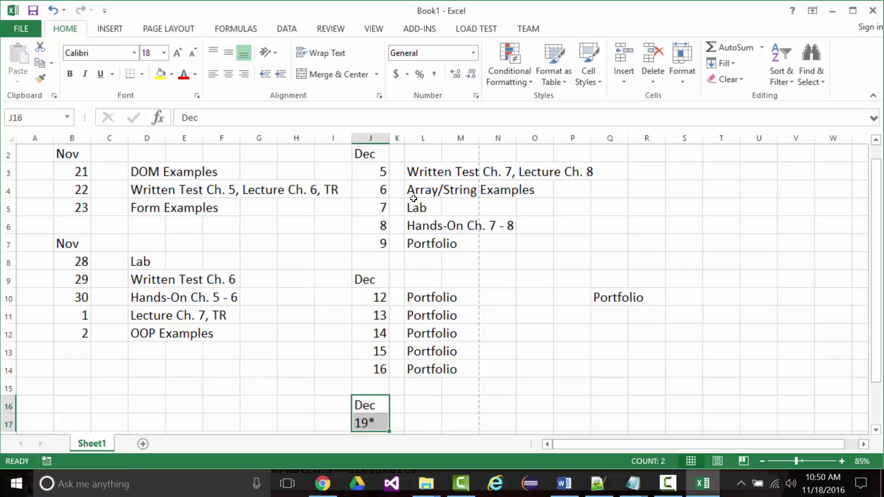
# - Move the Portfolio entry from Q10 to L17, beside the 19* date
pyautogui.click(620, 298)
pyautogui.hotkey('ctrl', 'x')
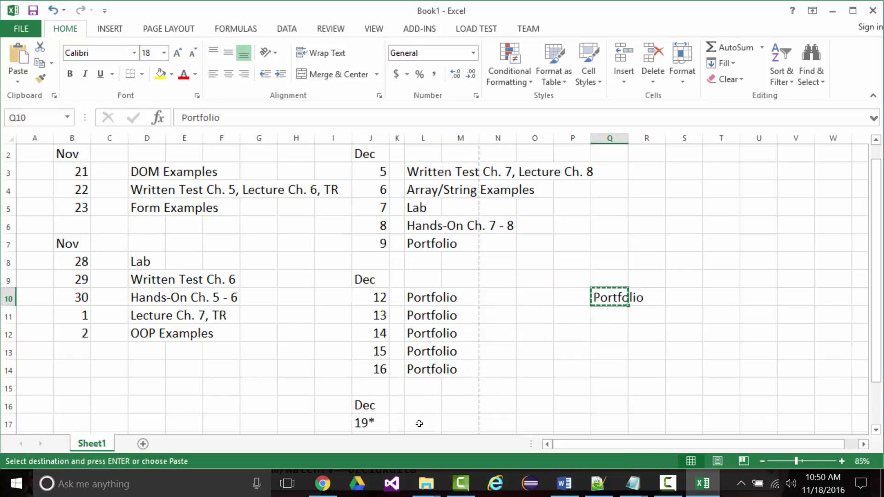
pyautogui.click(421, 422)
pyautogui.hotkey('ctrl', 'v')
# - Set the print area to the schedule range B2:P17
pyautogui.scroll(1, 269, 305)
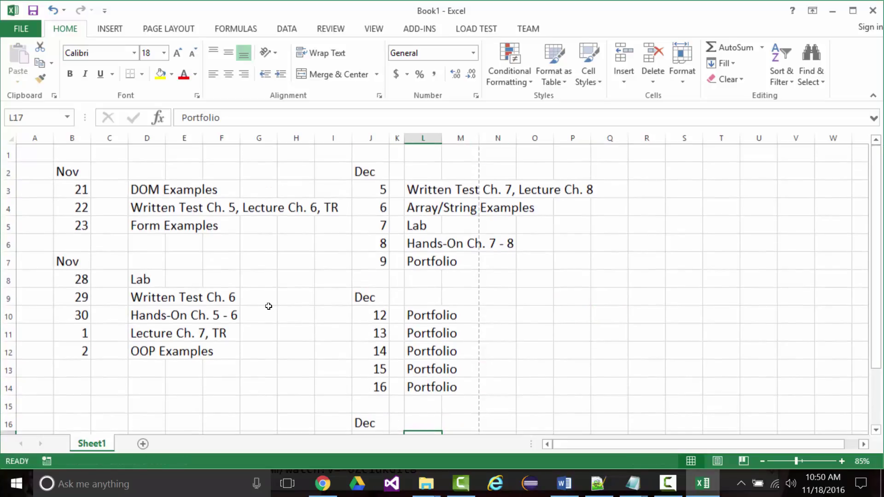
pyautogui.scroll(-2, 264, 305)
pyautogui.scroll(2, 207, 281)
pyautogui.moveTo(60, 169); pyautogui.dragTo(565, 405)
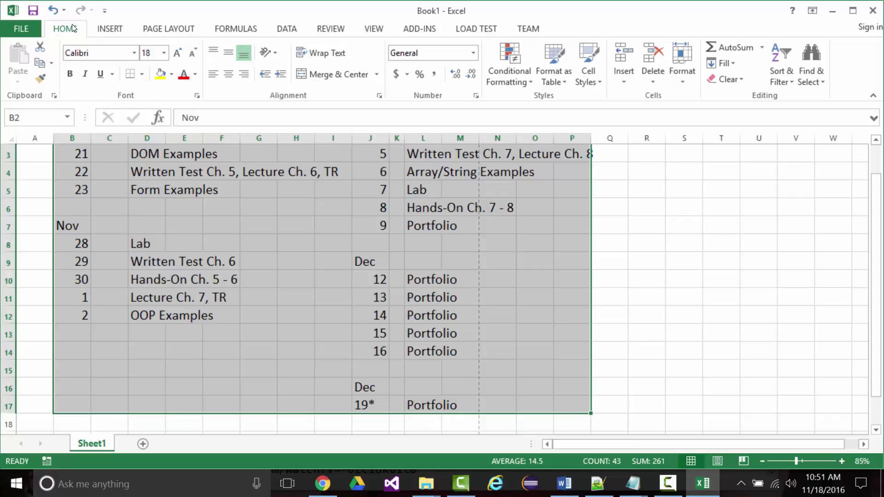
pyautogui.rightClick(193, 166)
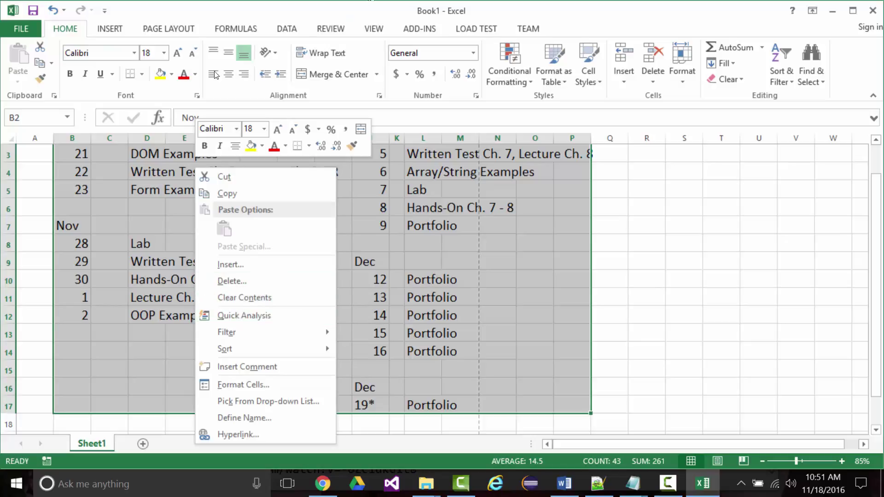
pyautogui.click(150, 29)
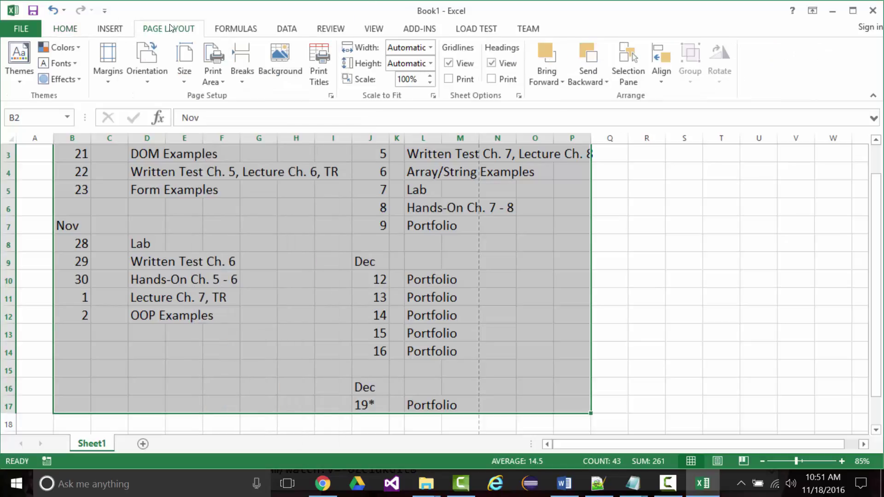
pyautogui.click(213, 79)
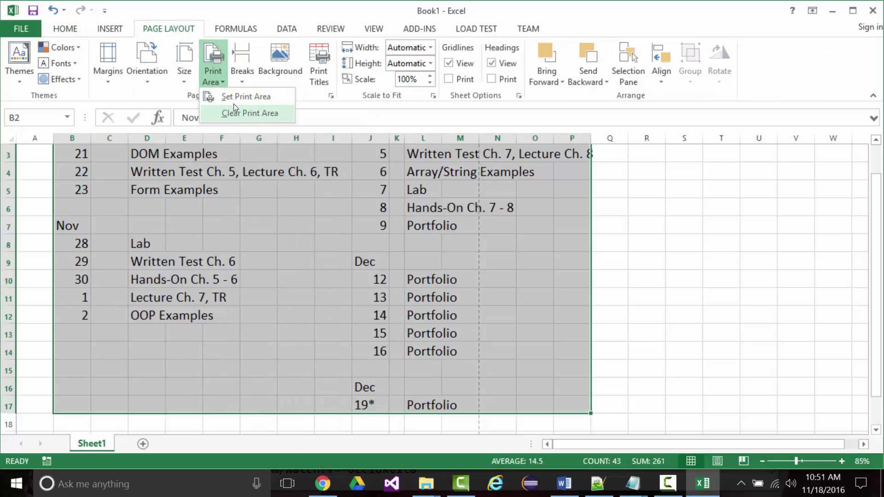
pyautogui.click(238, 97)
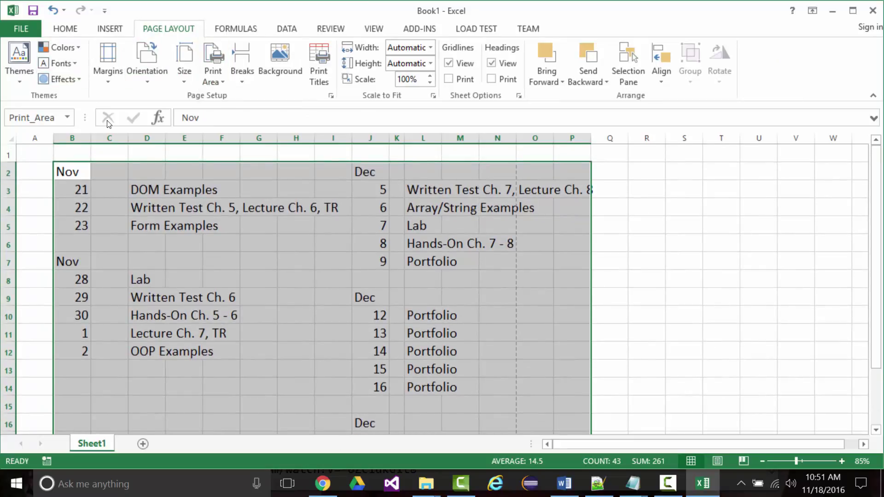
# - Set the number of copies to print to 10
pyautogui.hotkey('ctrl', 'p')
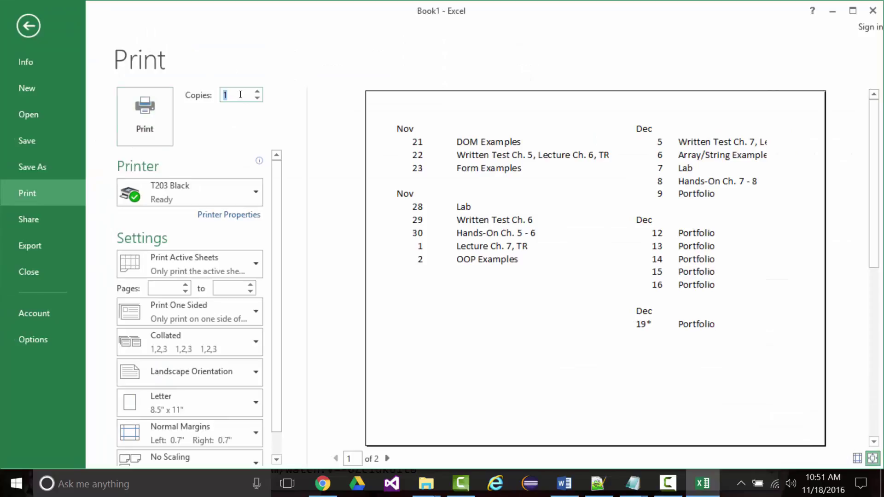
pyautogui.write('10')
pyautogui.press('Return')
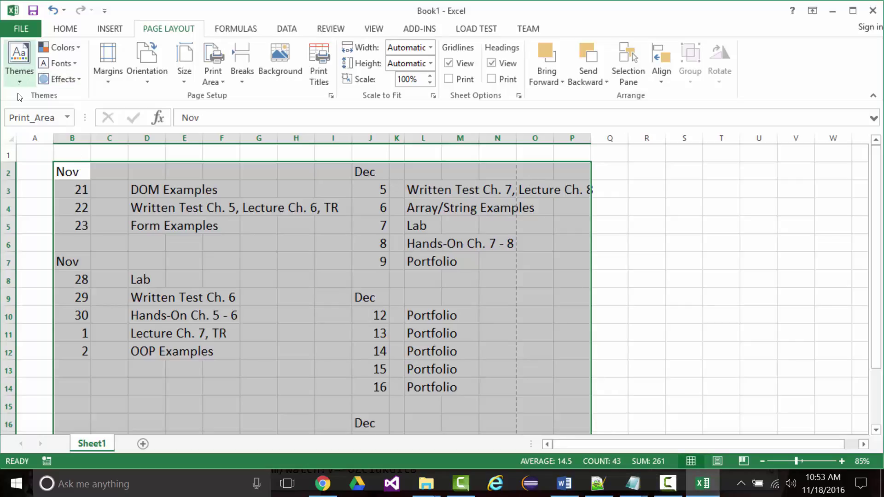
# - Set the font size of the whole sheet to 16 and check the page fit in the print preview
pyautogui.click(10, 136)
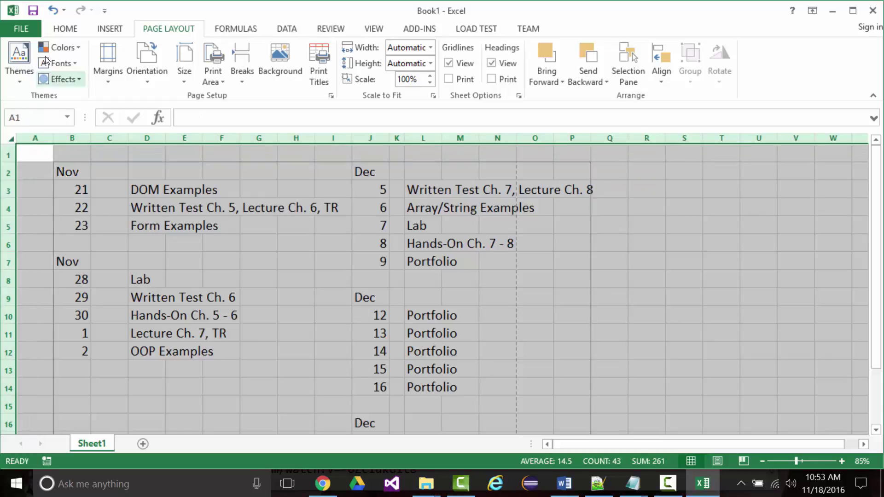
pyautogui.click(64, 30)
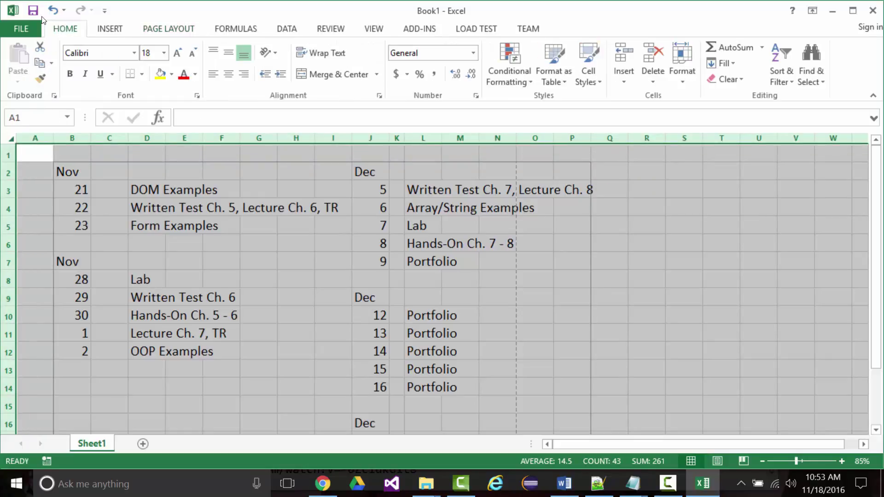
pyautogui.click(164, 53)
pyautogui.click(148, 147)
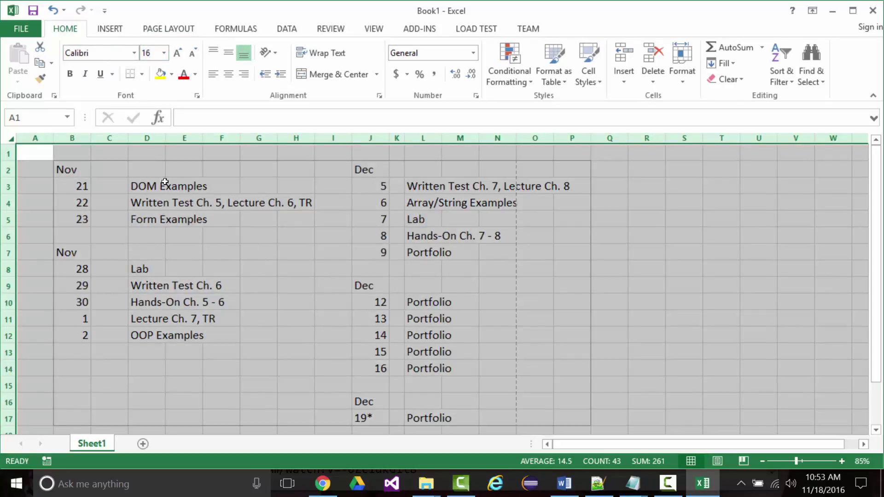
pyautogui.hotkey('ctrl', 'p')
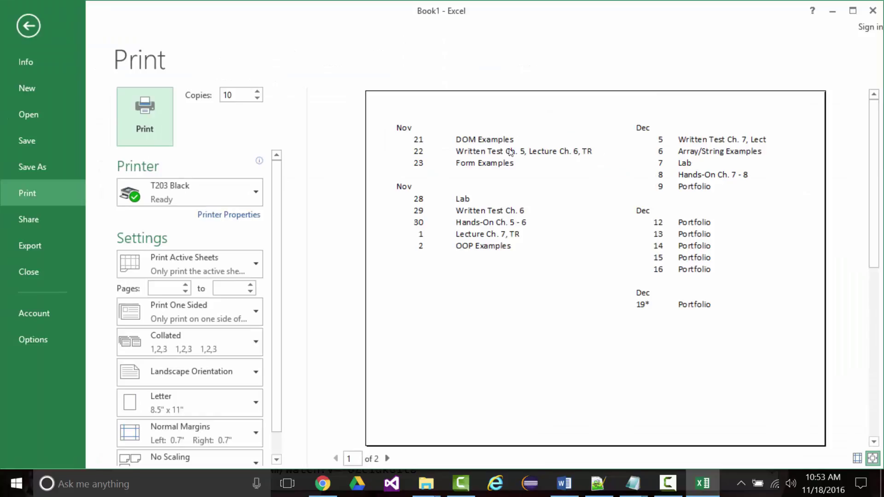
pyautogui.press('Escape')
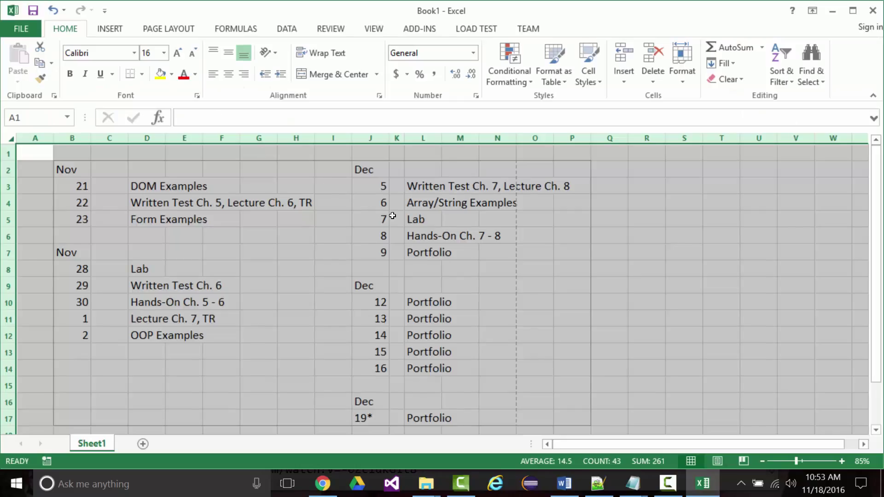
# - Delete the empty column P from the sheet
pyautogui.click(573, 139)
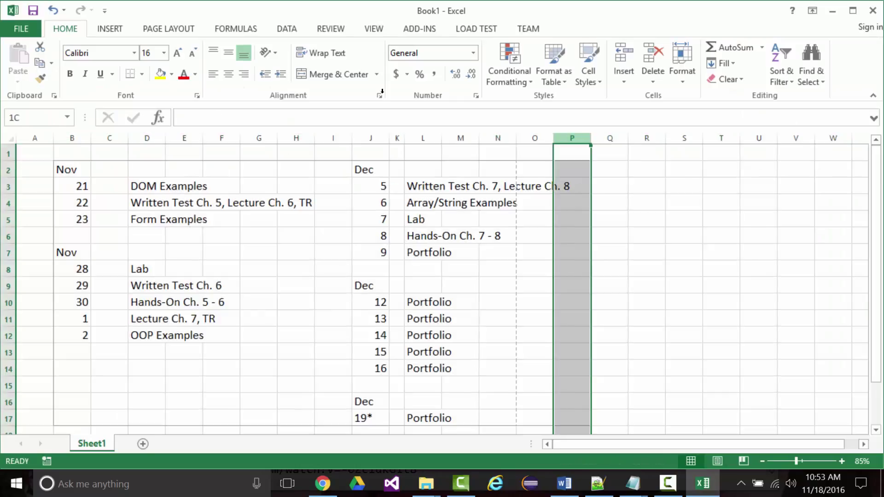
pyautogui.rightClick(574, 140)
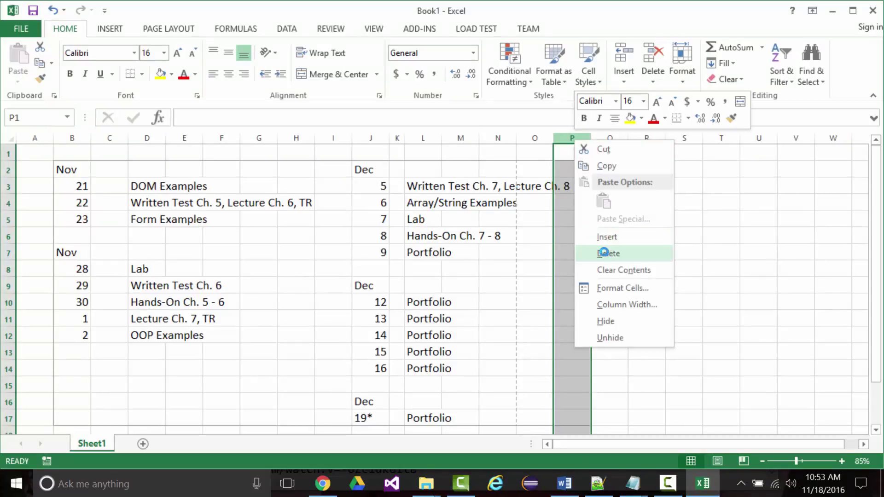
pyautogui.click(607, 253)
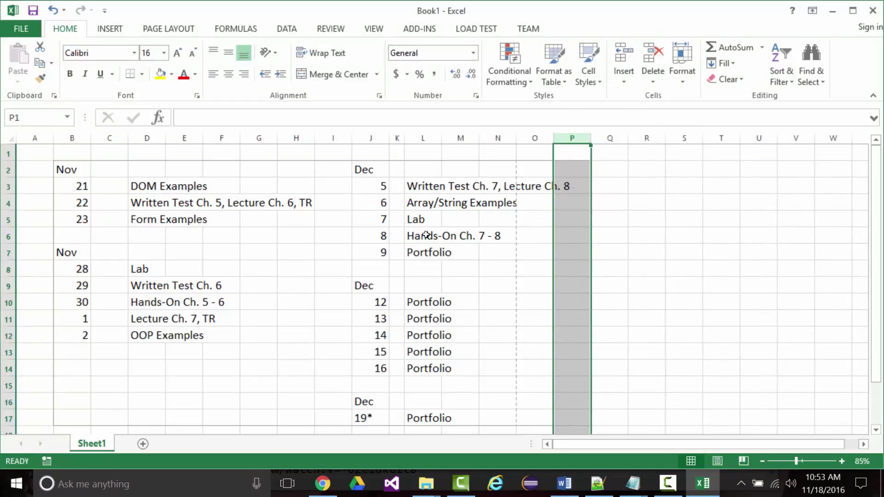
# - Set the width of the empty column C to 3 and check the page fit in the print preview
pyautogui.click(109, 137)
pyautogui.rightClick(109, 139)
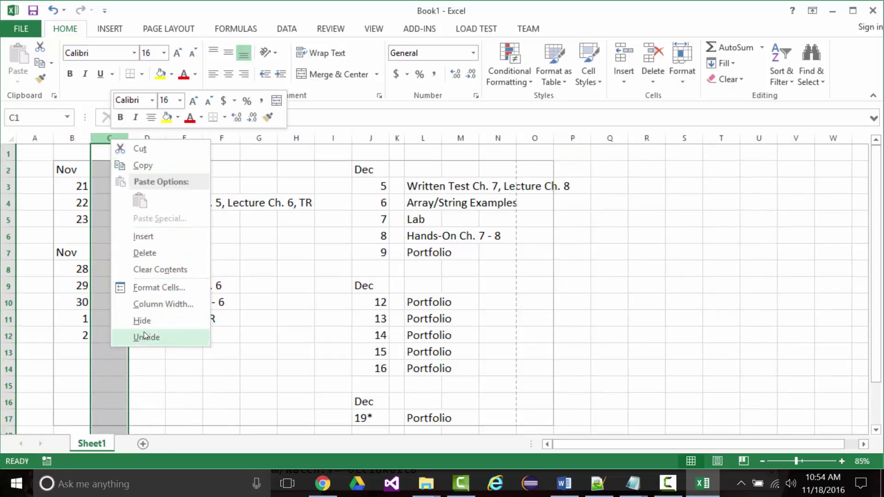
pyautogui.click(159, 303)
pyautogui.write('3')
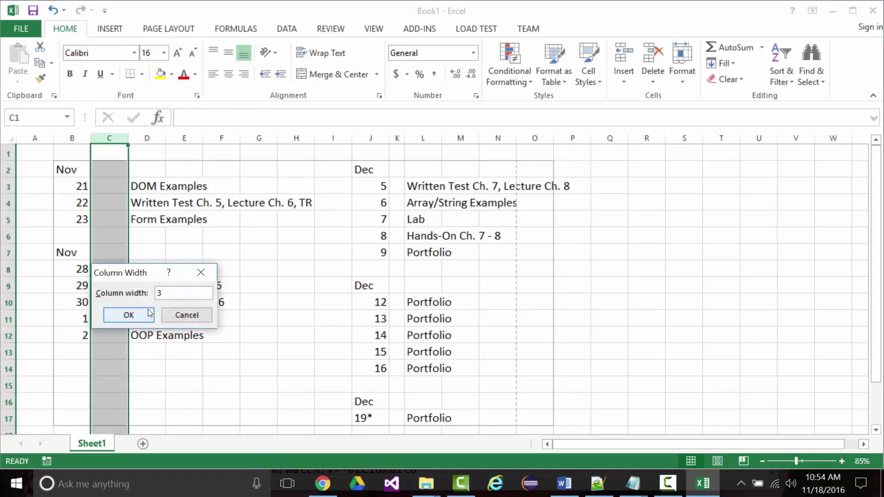
pyautogui.click(148, 312)
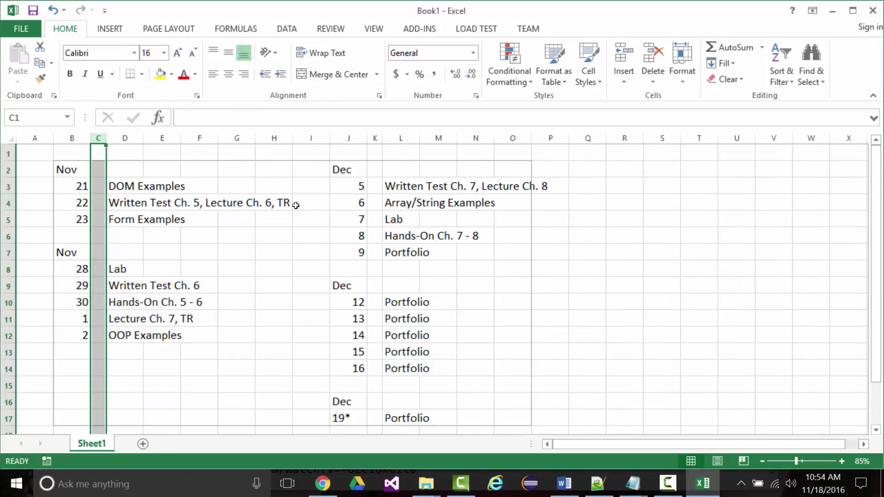
pyautogui.hotkey('ctrl', 'p')
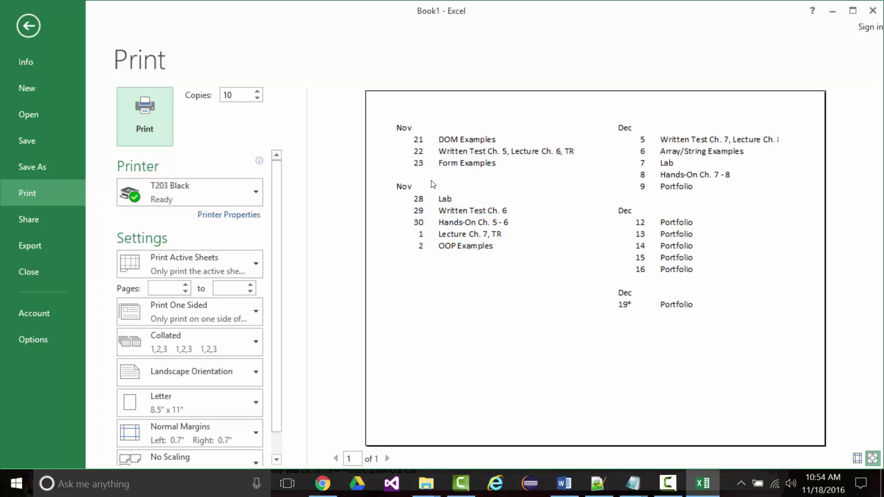
pyautogui.press('Escape')
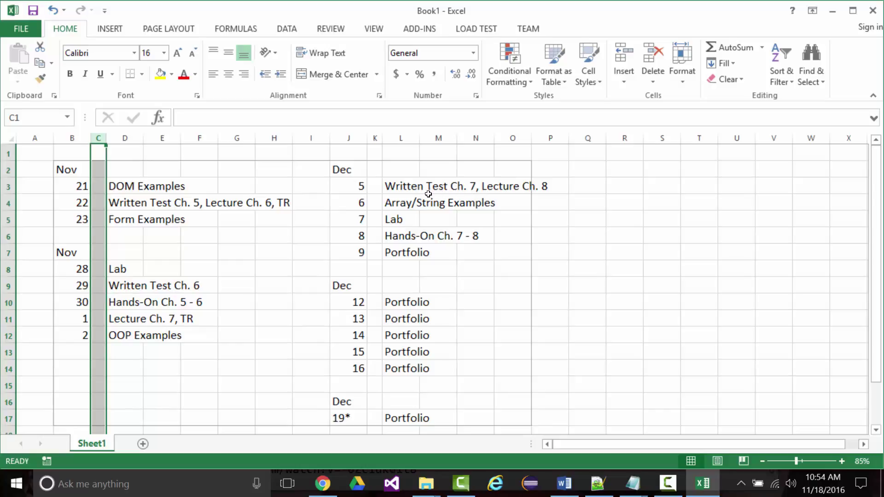
# - Clear the print area, set it again to the schedule range B2:P17, and check the print preview
pyautogui.moveTo(72, 169); pyautogui.dragTo(553, 419)
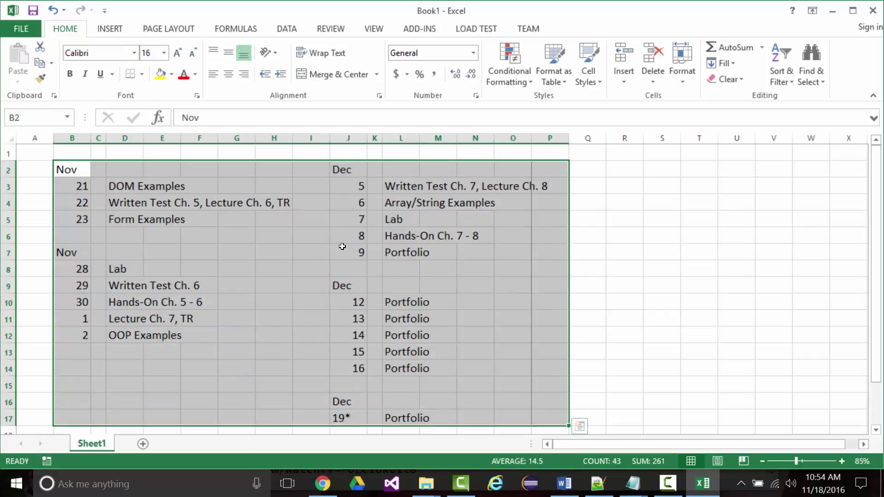
pyautogui.click(179, 30)
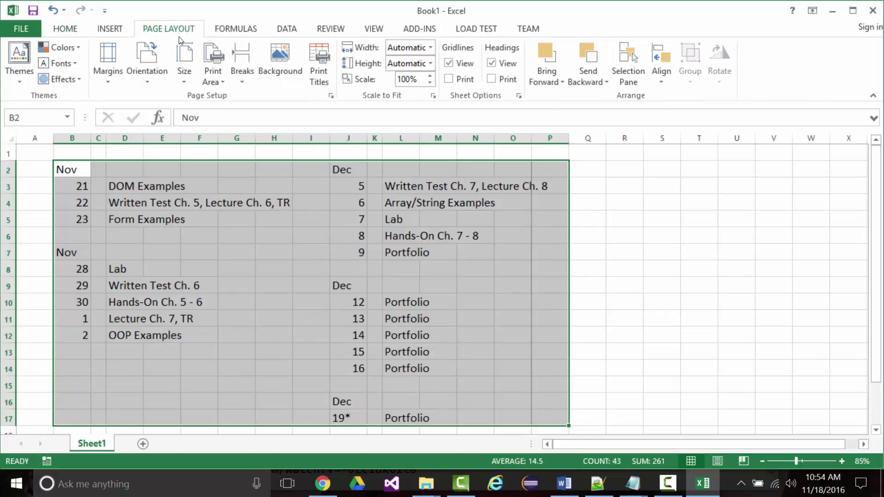
pyautogui.click(214, 73)
pyautogui.click(228, 112)
pyautogui.click(213, 65)
pyautogui.click(227, 96)
pyautogui.hotkey('ctrl', 'p')
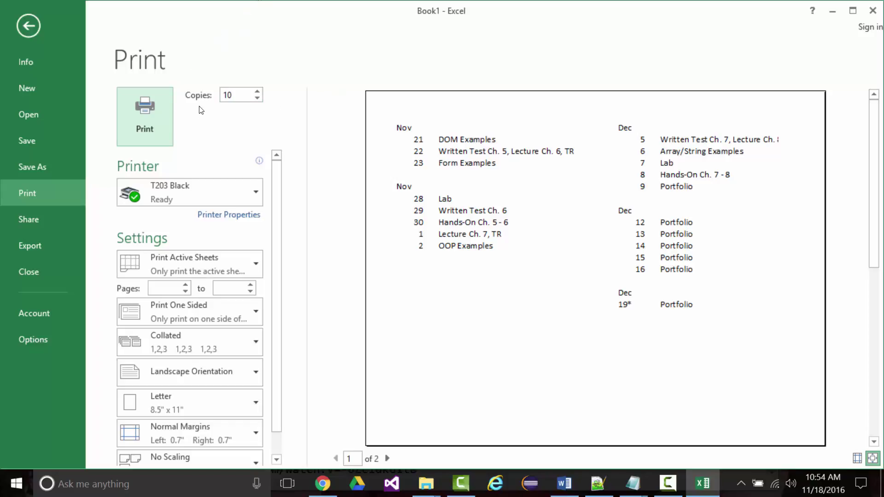
pyautogui.press('Escape')
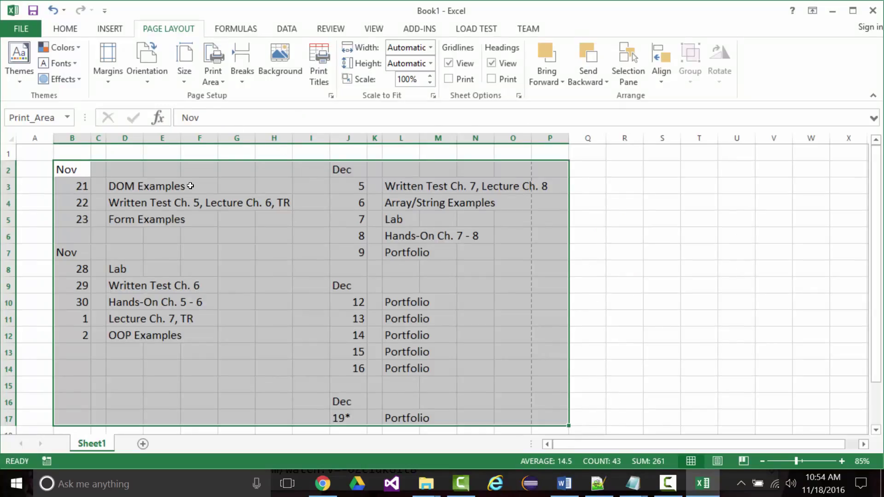
pyautogui.click(284, 279)
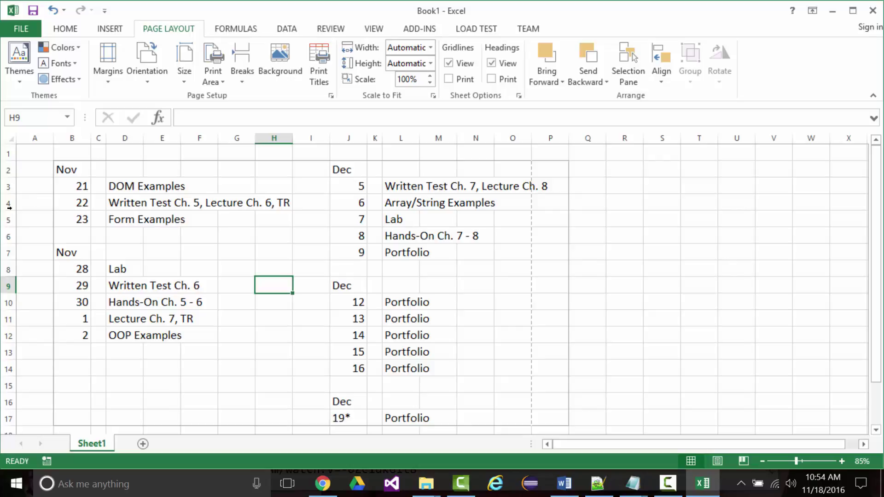
pyautogui.click(134, 203)
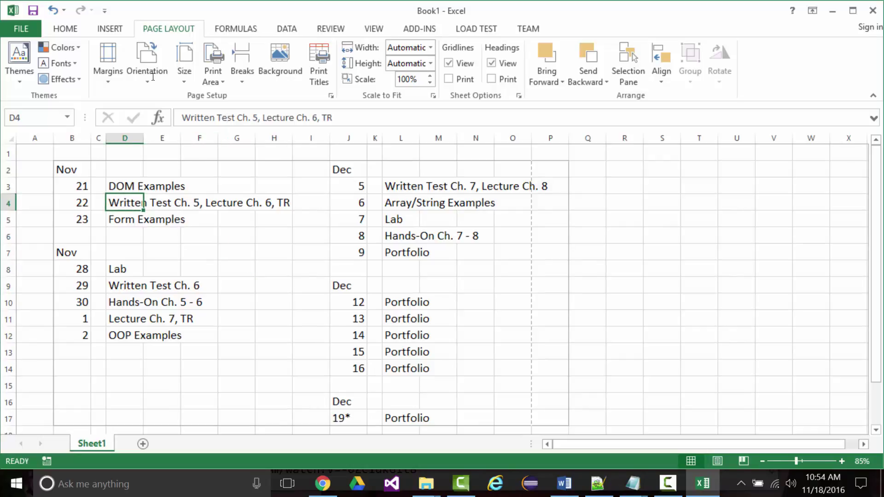
pyautogui.click(225, 117)
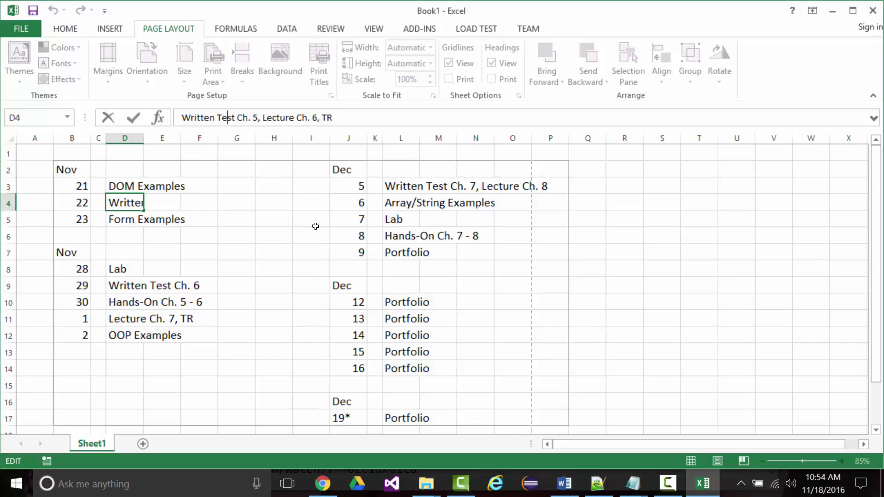
pyautogui.click(212, 235)
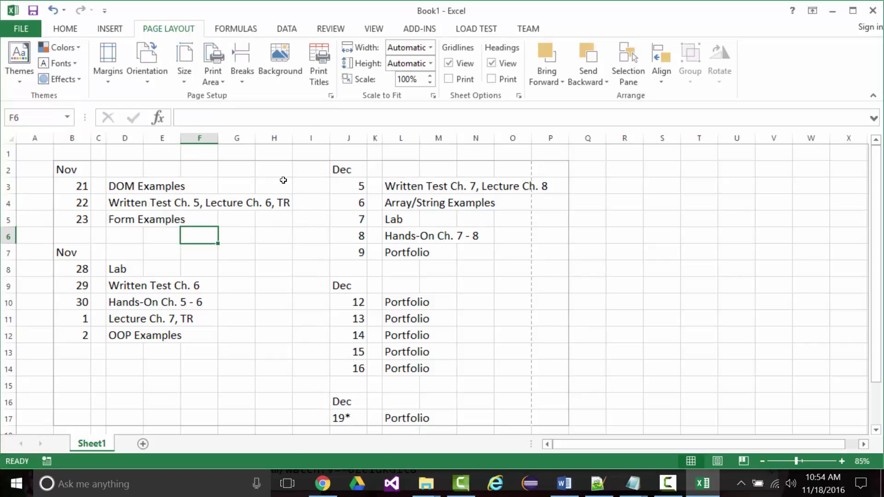
# - Delete the empty column I between the November and December parts of the schedule
pyautogui.click(309, 138)
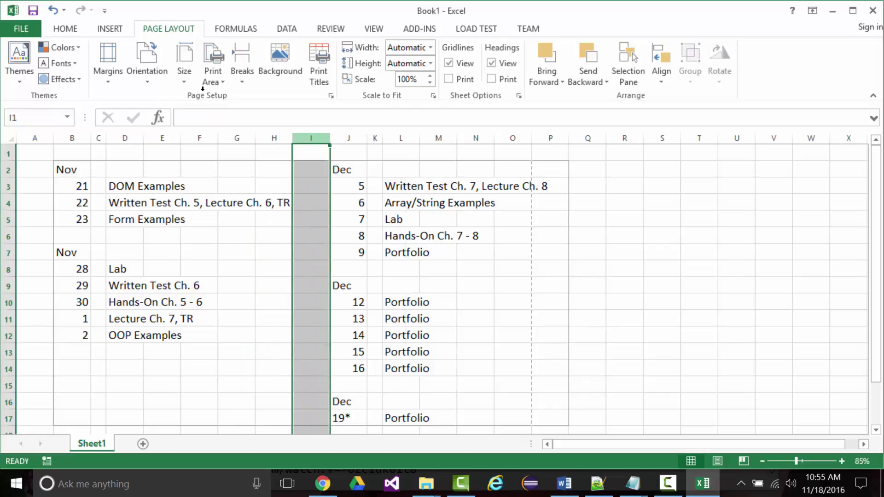
pyautogui.rightClick(307, 138)
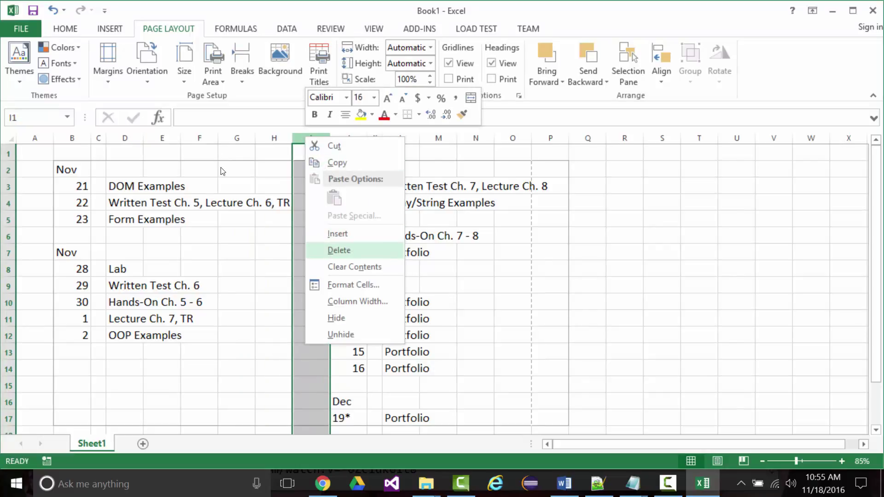
pyautogui.click(339, 250)
pyautogui.click(449, 317)
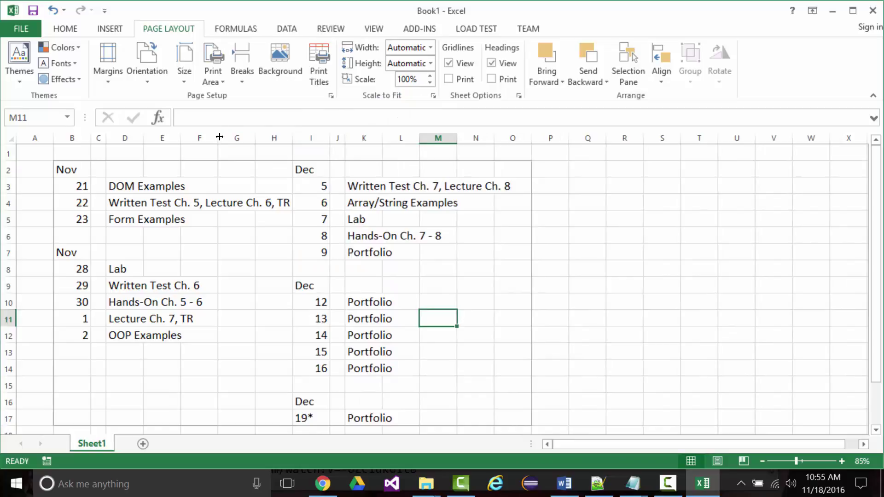
# - Check the schedule in the print preview and print the 10 copies
pyautogui.hotkey('ctrl', 'p')
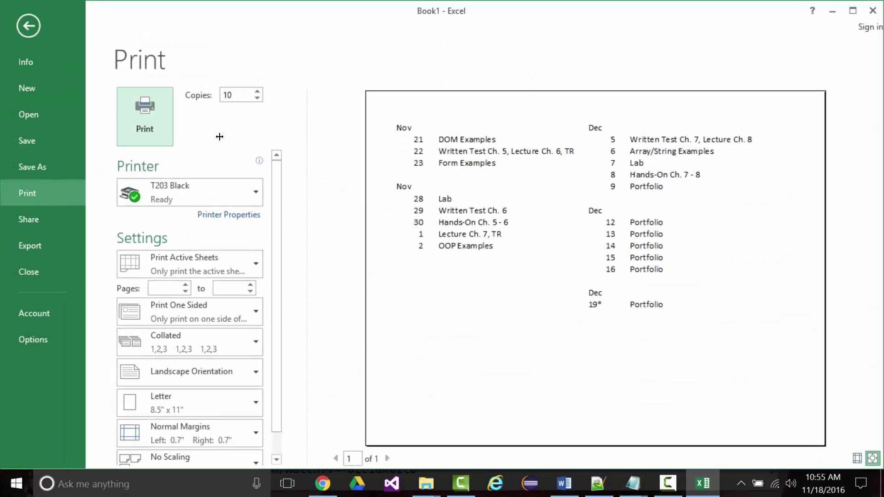
pyautogui.click(167, 139)
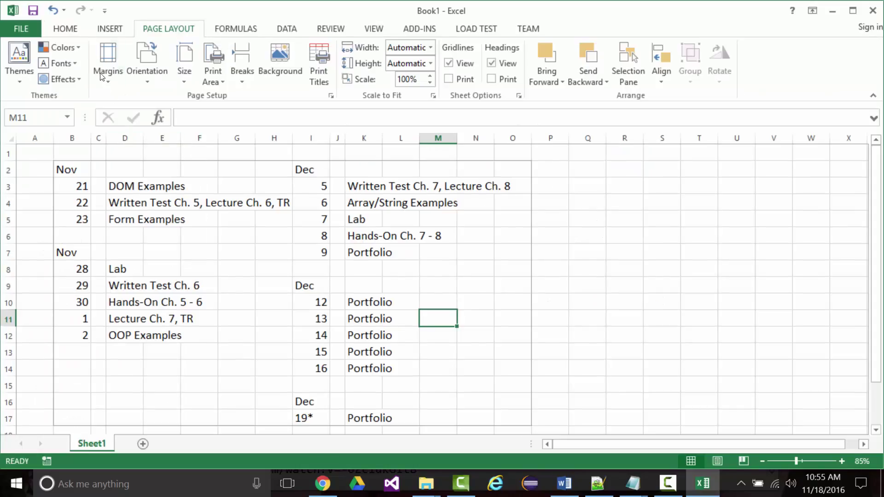
# - Save the workbook to the Desktop folder as ROSS and close it
pyautogui.click(32, 10)
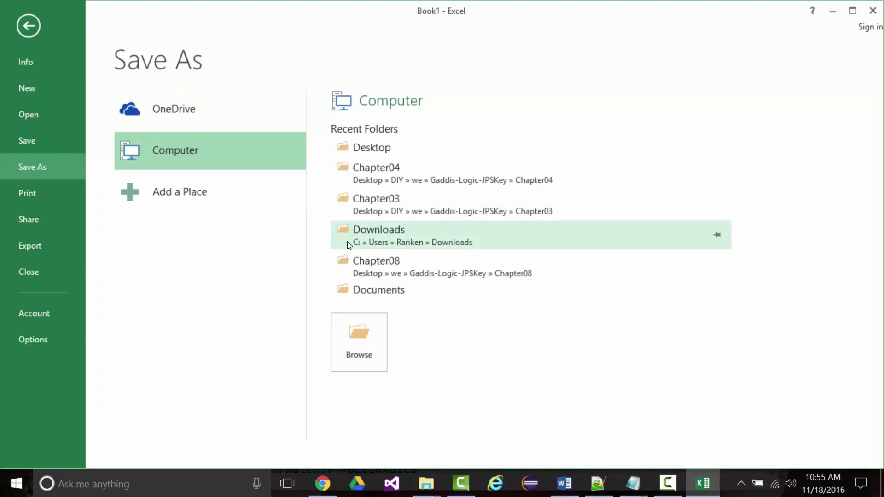
pyautogui.click(360, 156)
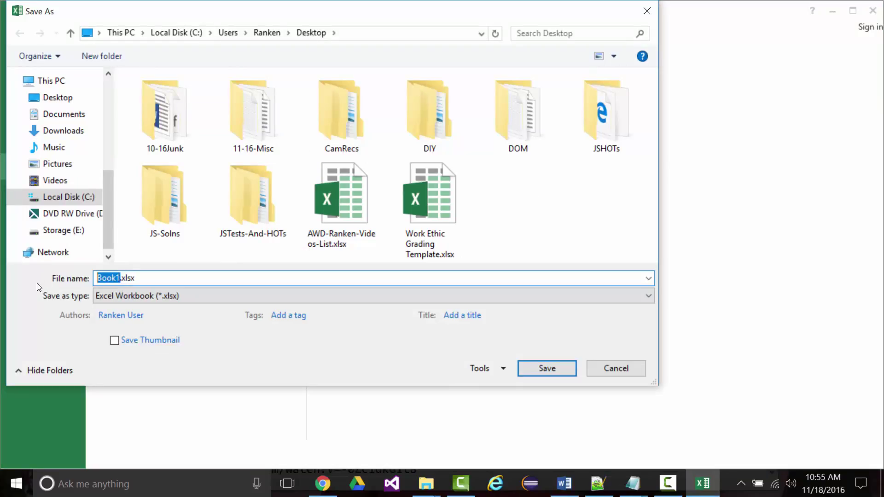
pyautogui.write('ROSS')
pyautogui.click(534, 368)
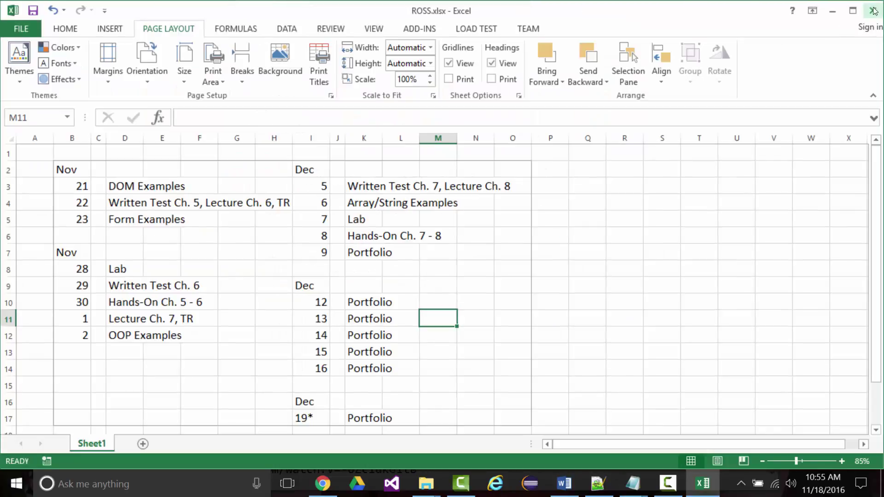
pyautogui.click(873, 9)
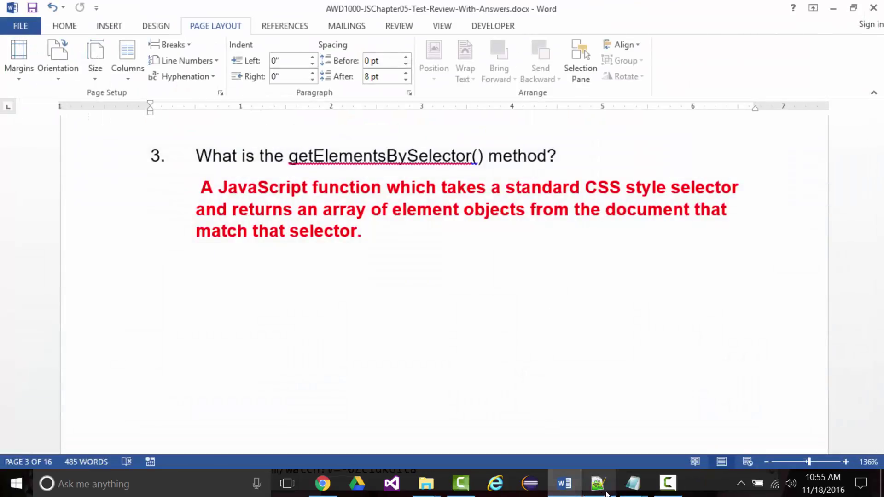